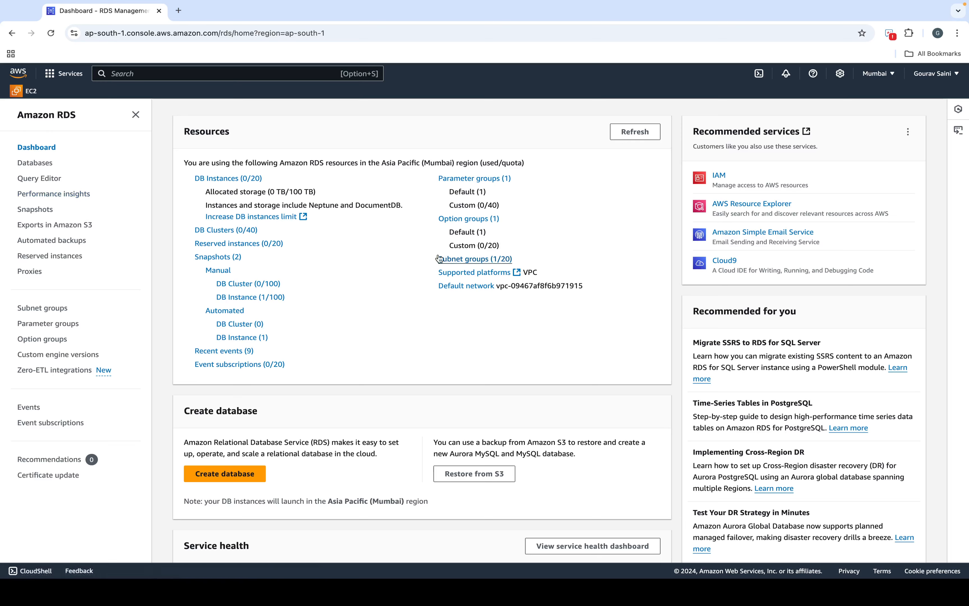
Step: From the Databases list, open the Create database form with Standard create selected
click(54, 162)
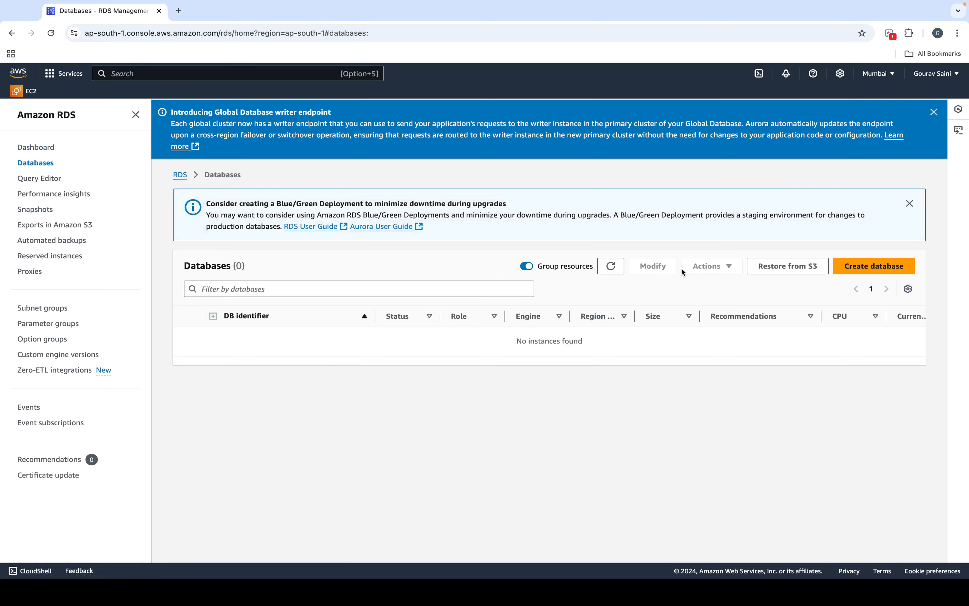
click(883, 267)
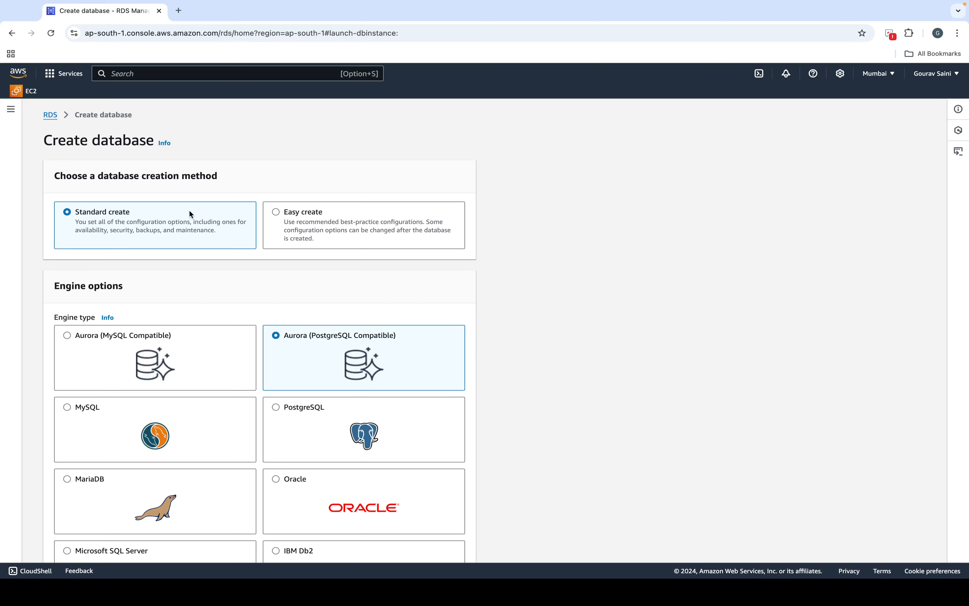
scroll(123, 301, down, 3)
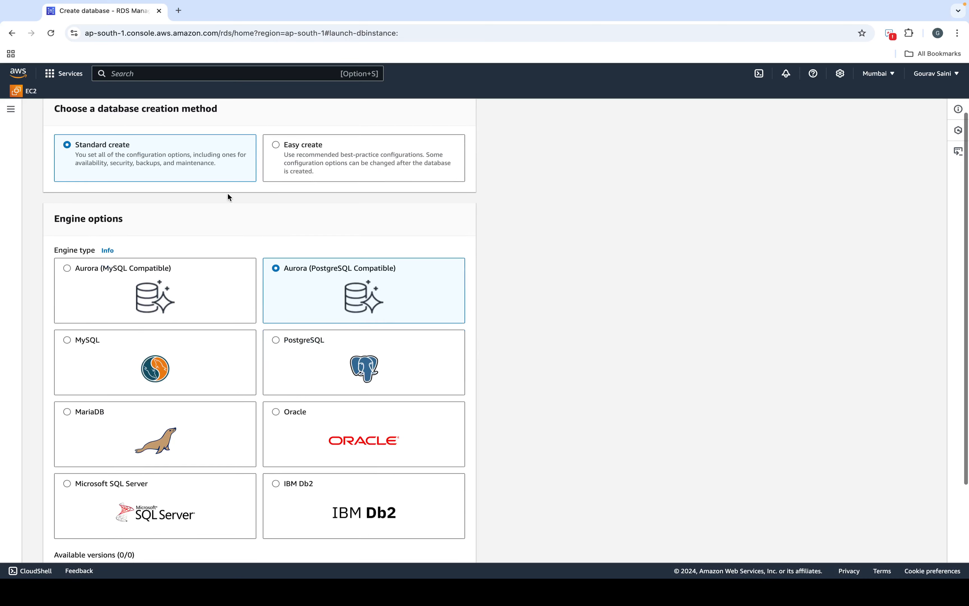
scroll(284, 202, up, 2)
scroll(284, 202, up, 1)
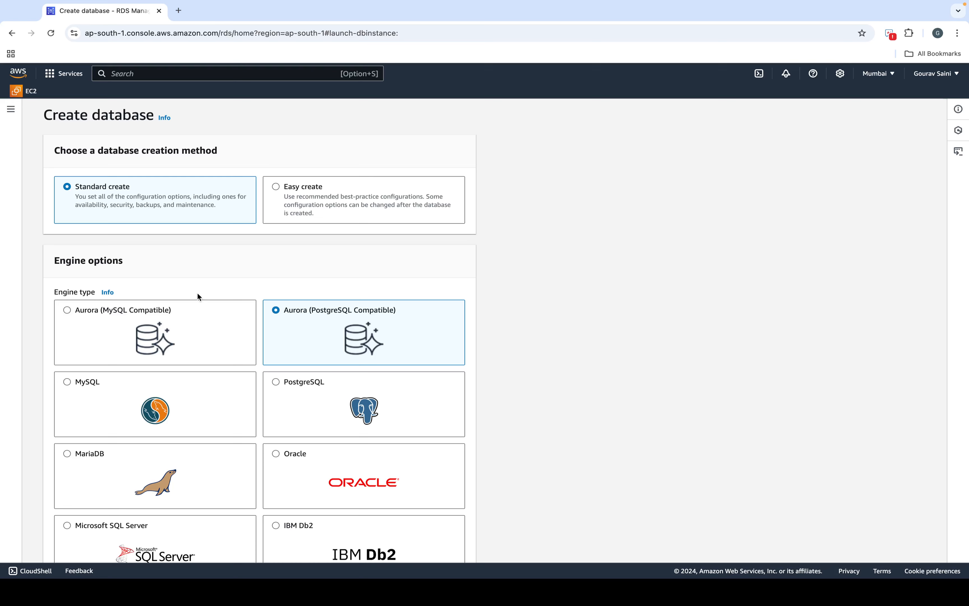
scroll(198, 296, down, 3)
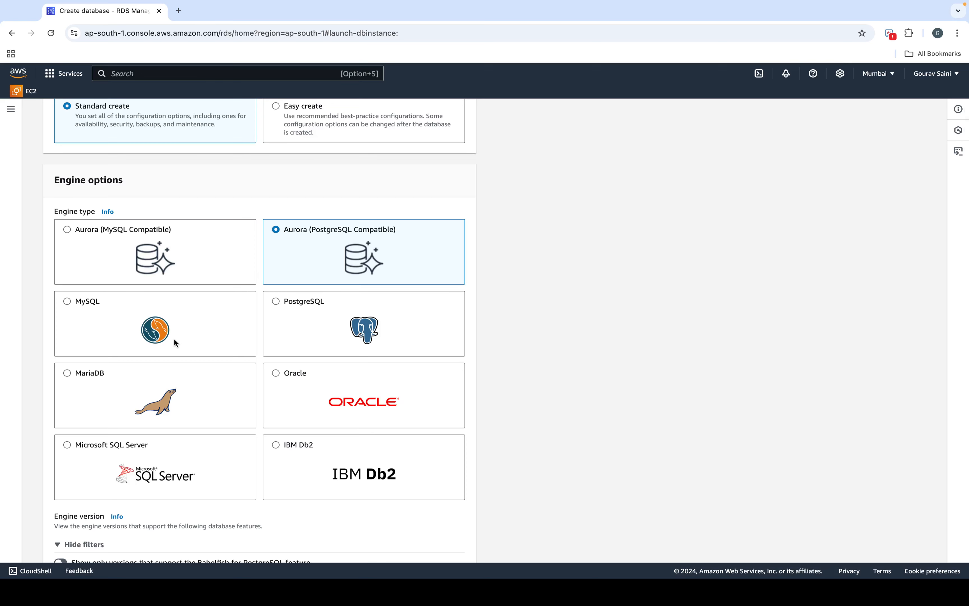
Step: Choose the MySQL engine (version 8.0.39) and the Free tier template
click(132, 305)
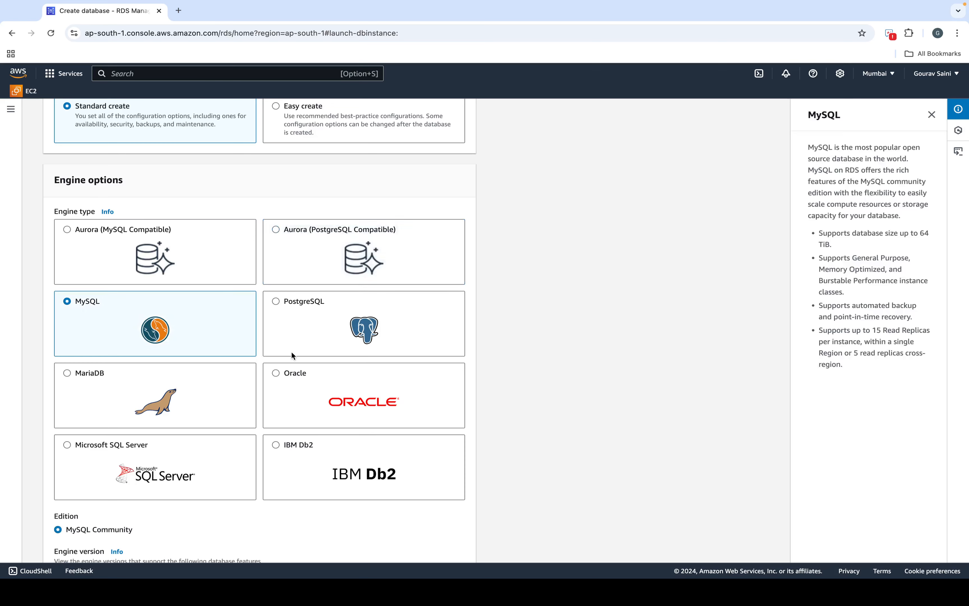
scroll(291, 350, down, 6)
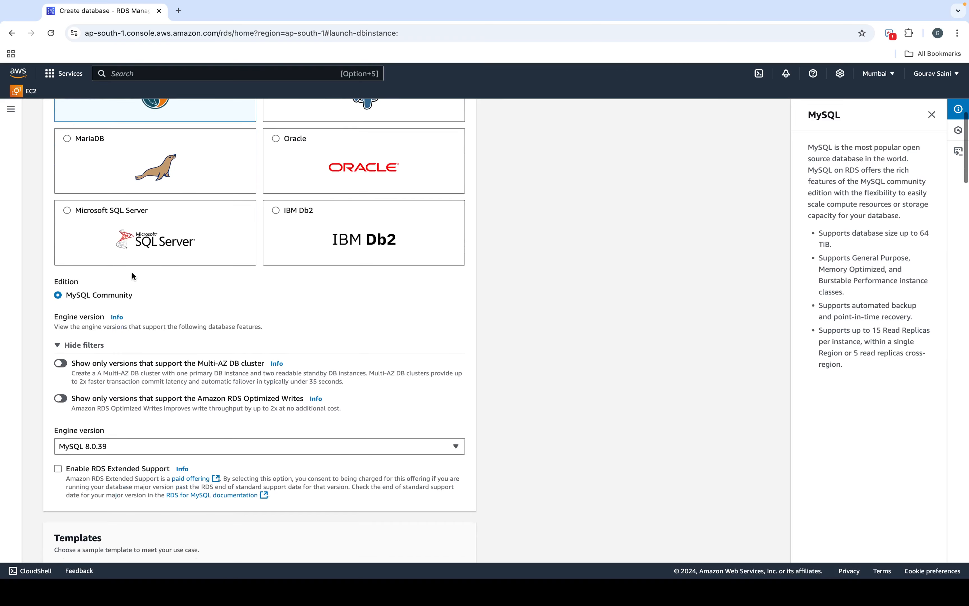
scroll(113, 373, down, 2)
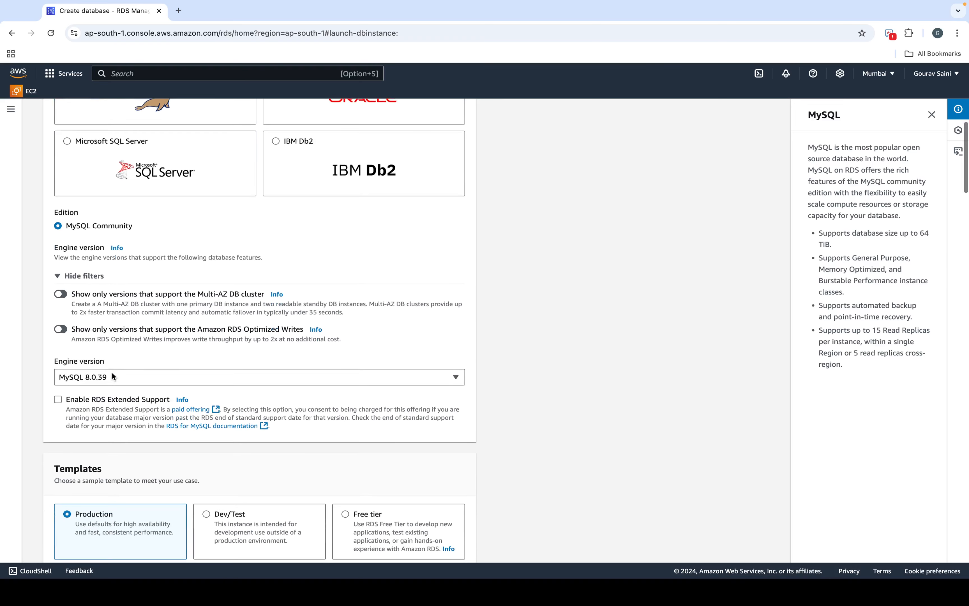
scroll(141, 388, down, 2)
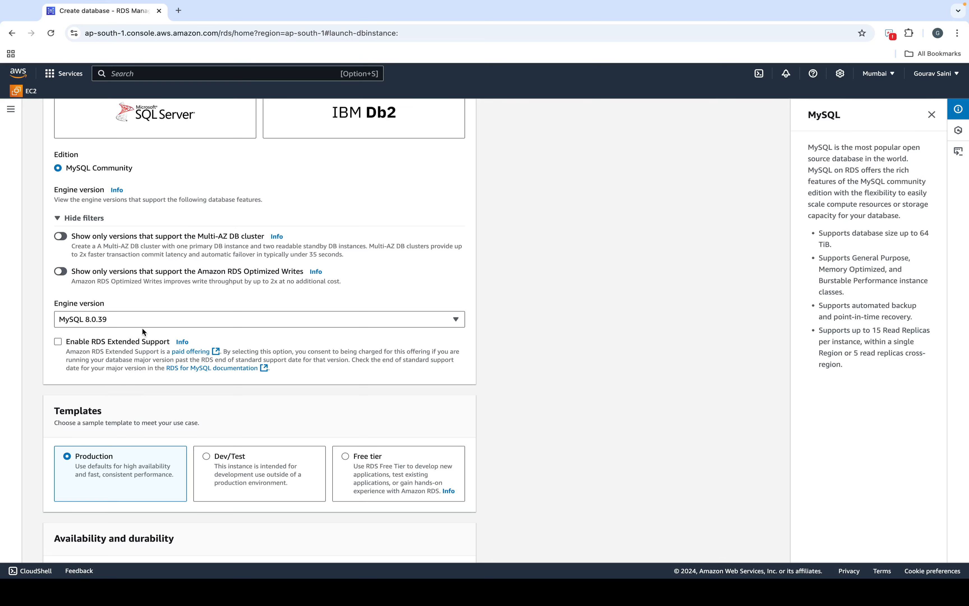
scroll(151, 325, down, 5)
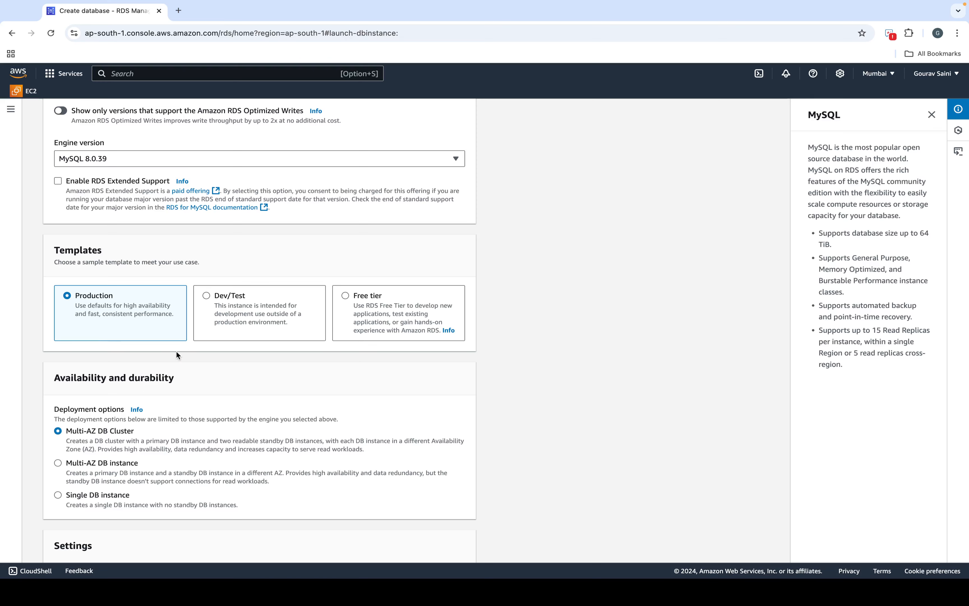
click(377, 314)
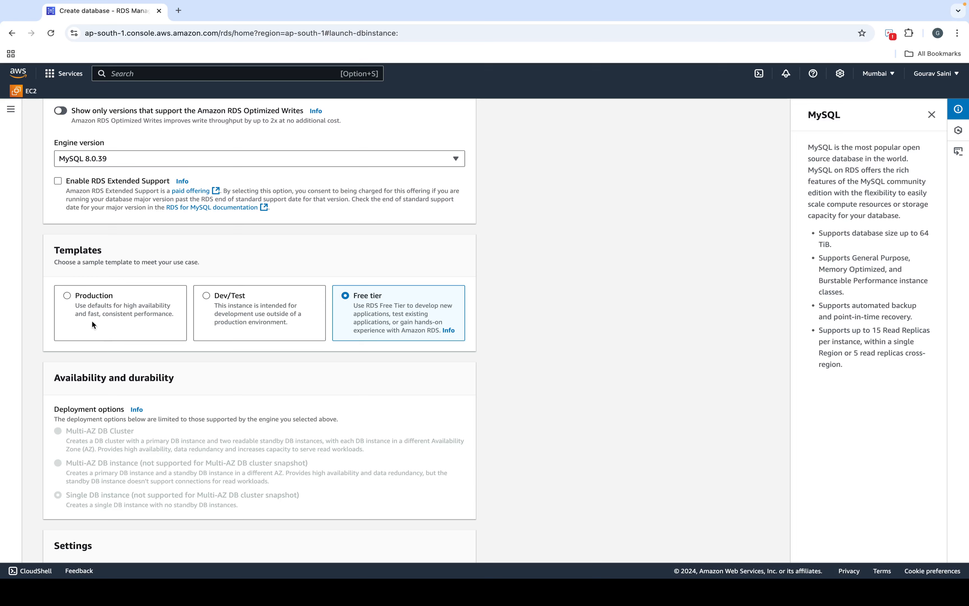
click(179, 11)
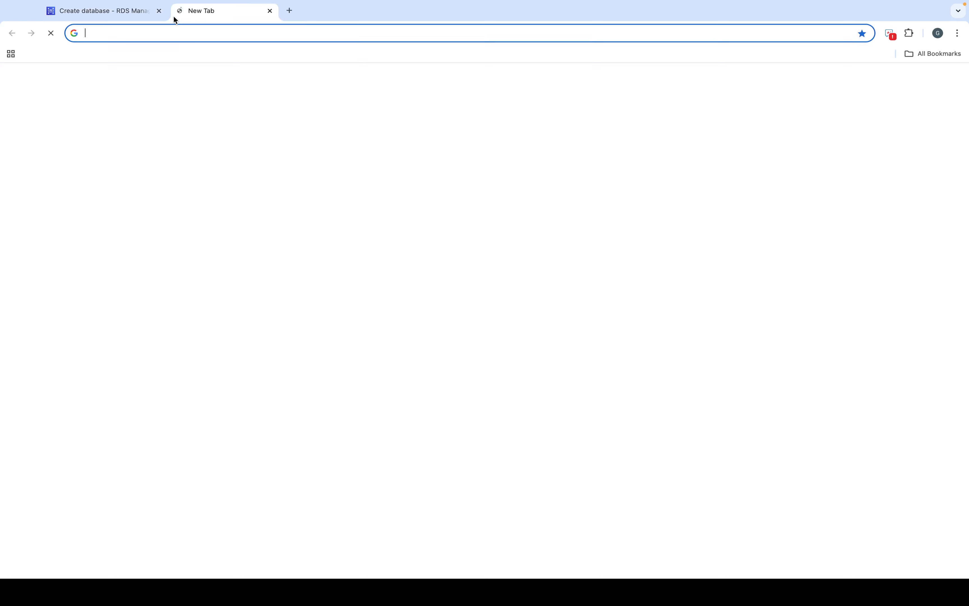
click(168, 32)
text(flip)
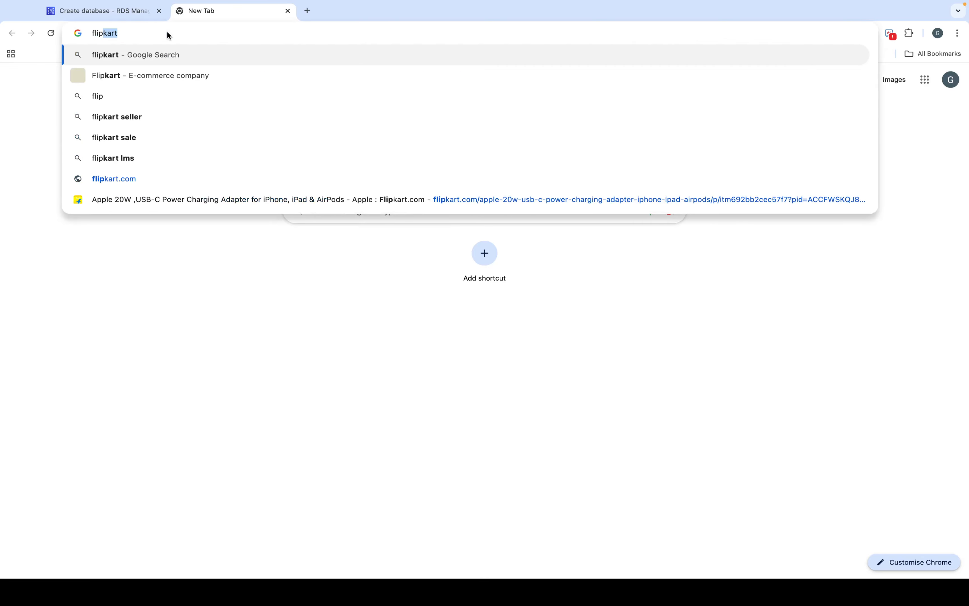
click(126, 179)
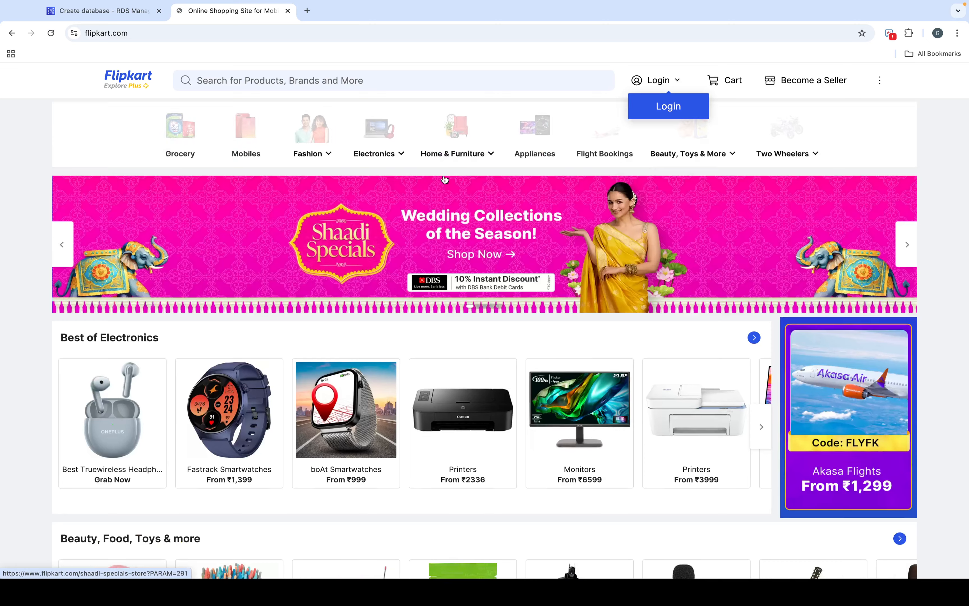
scroll(433, 527, down, 2)
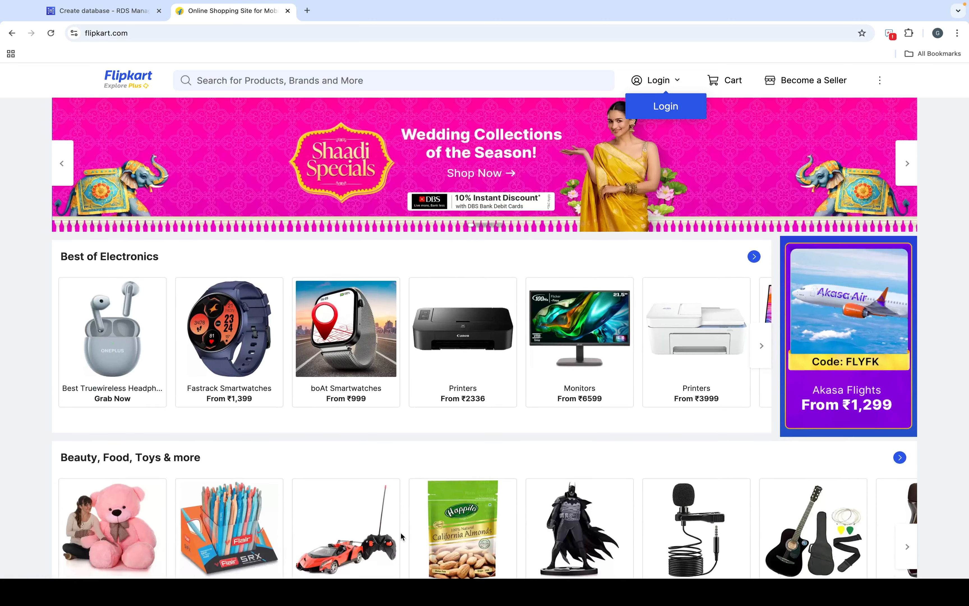
scroll(459, 457, down, 2)
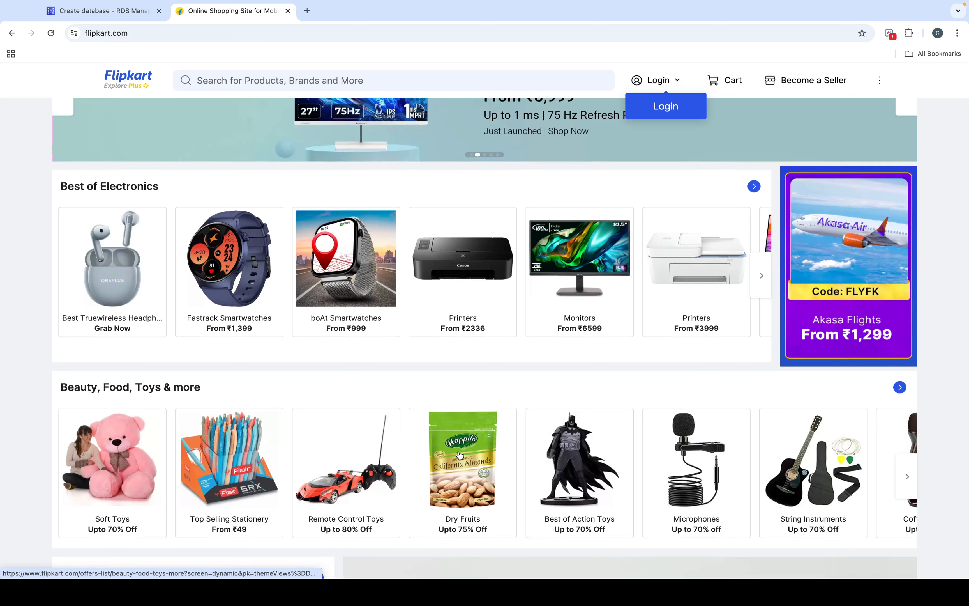
scroll(521, 240, down, 3)
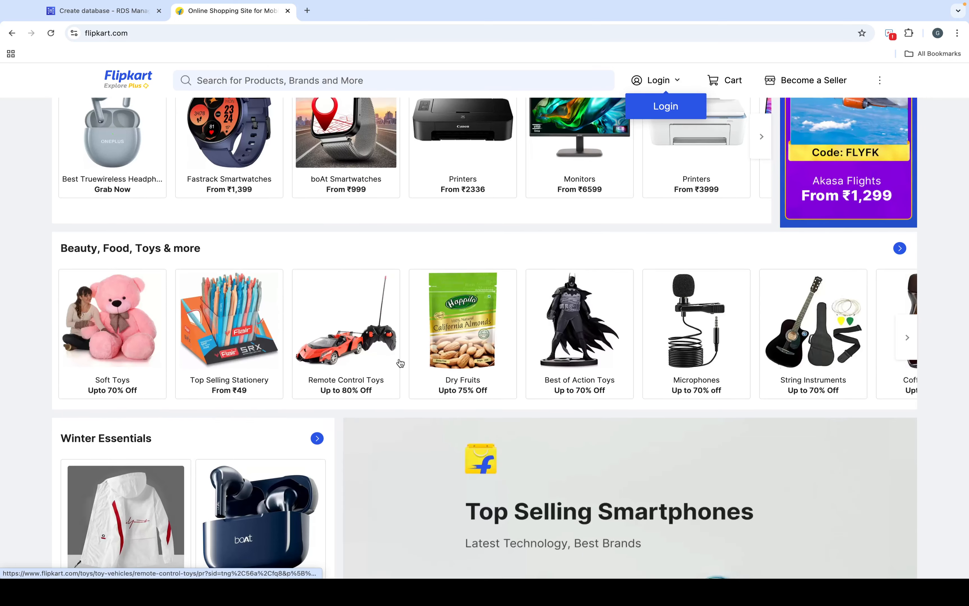
scroll(401, 363, up, 6)
mouse_move(374, 153)
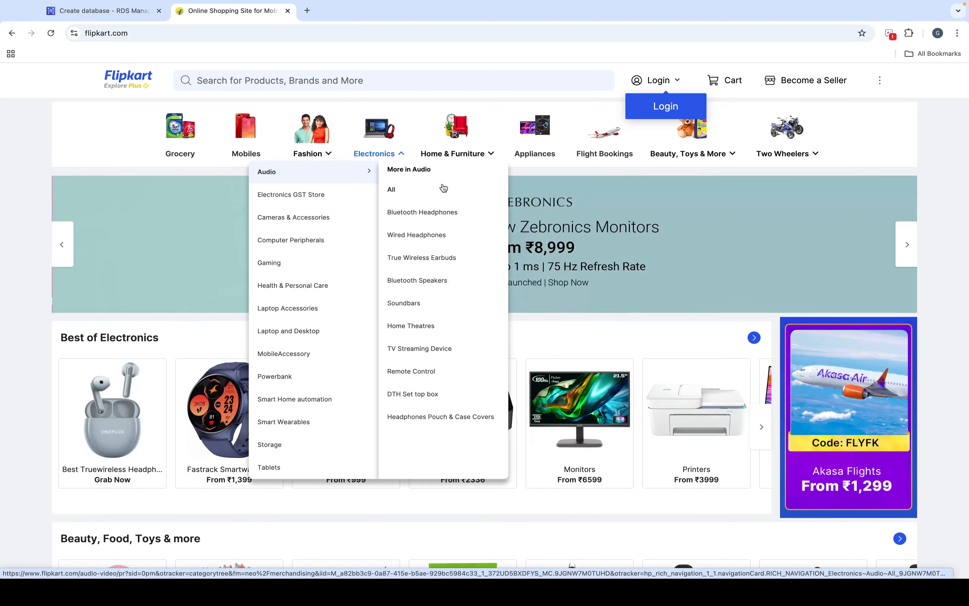
scroll(527, 221, down, 10)
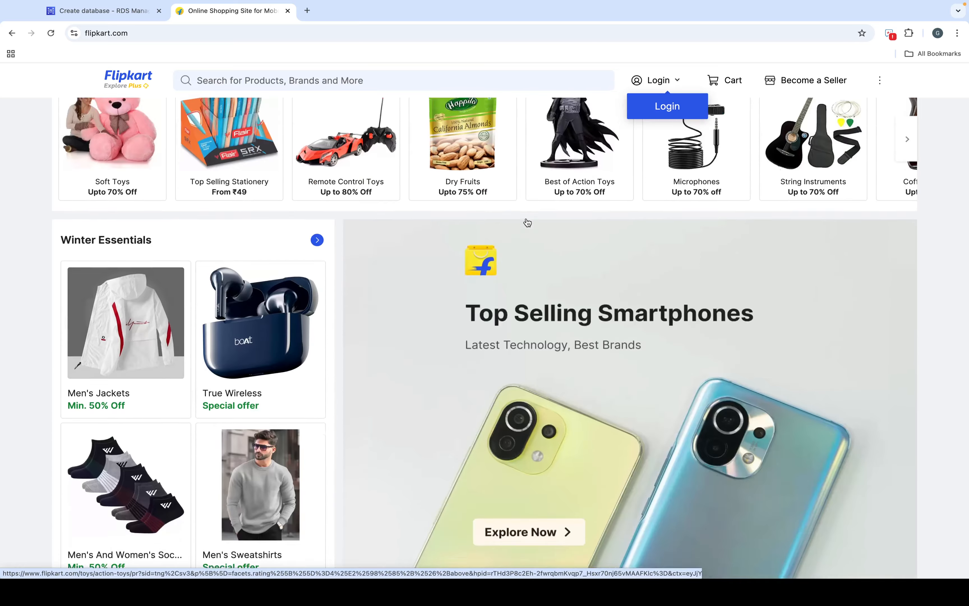
scroll(527, 222, up, 10)
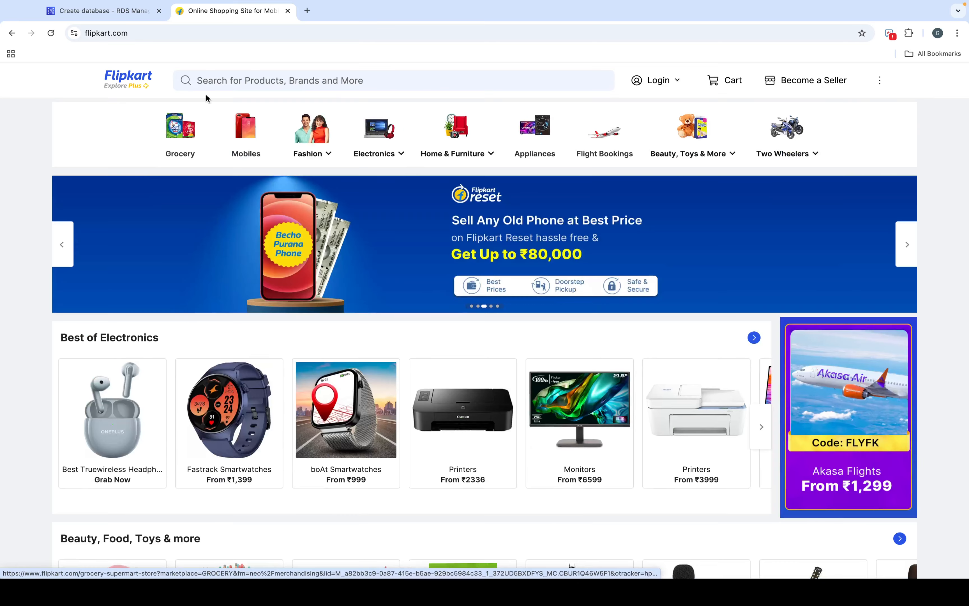
click(287, 11)
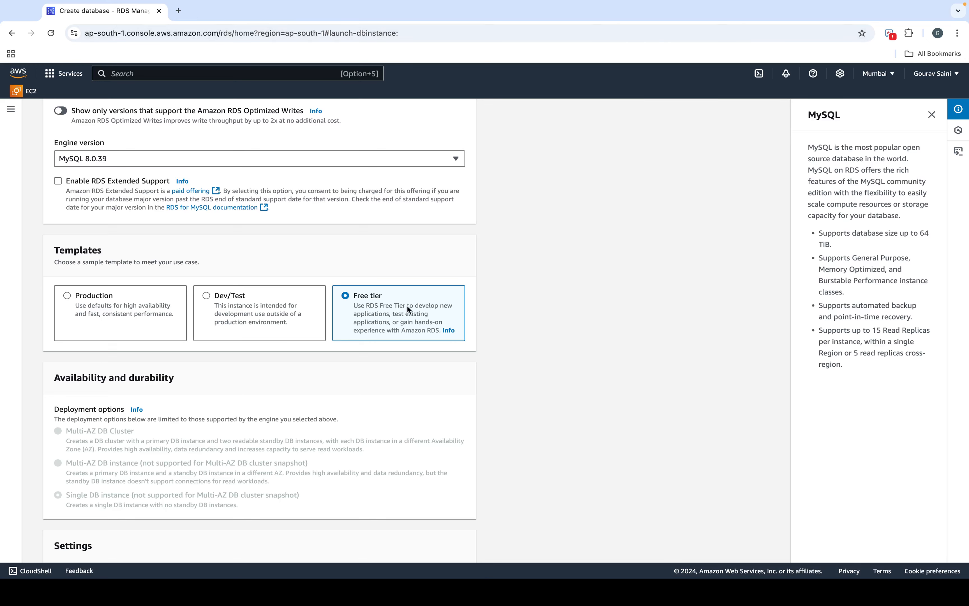
Step: Set the master username to admin
scroll(265, 453, down, 2)
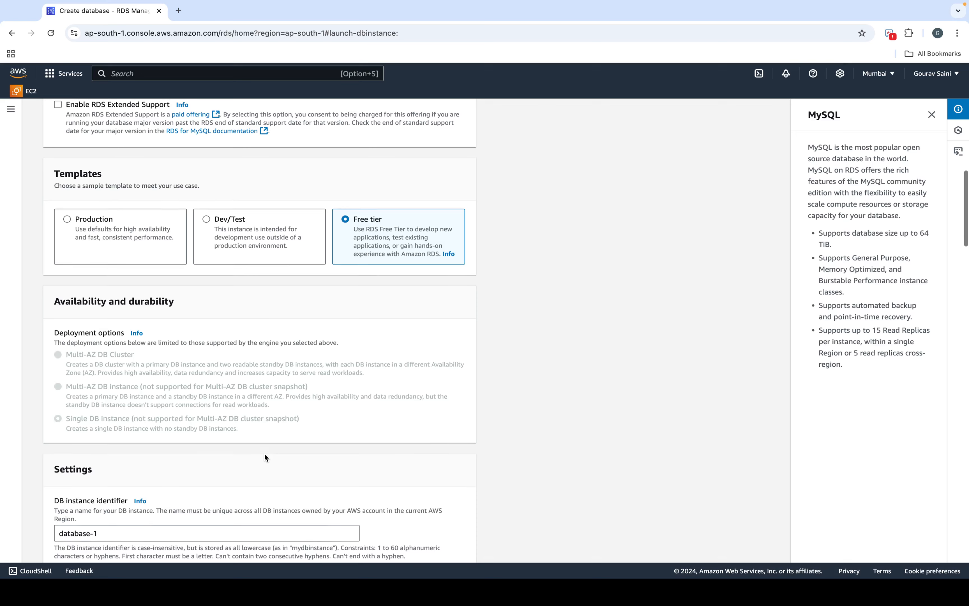
scroll(217, 352, down, 2)
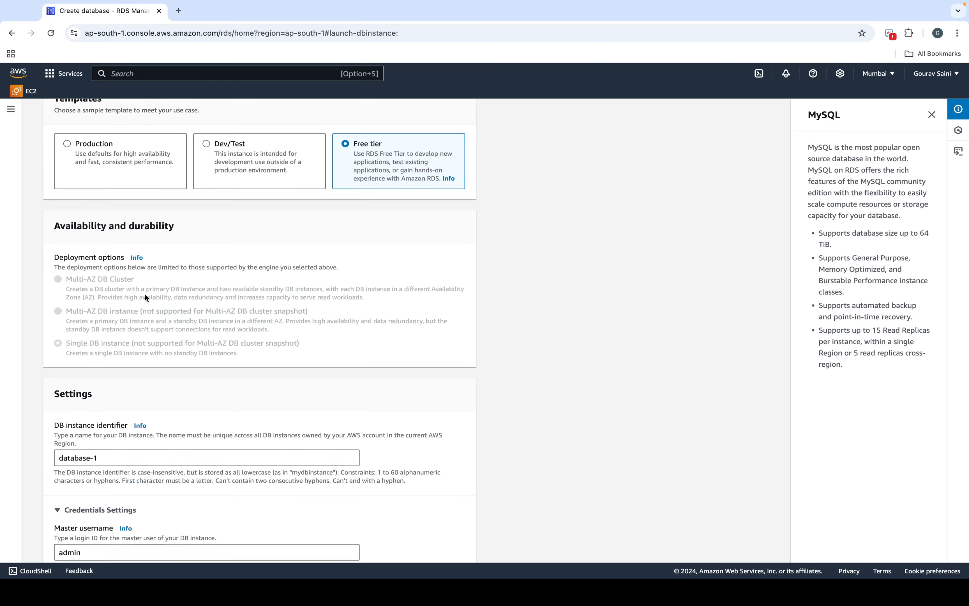
scroll(162, 224, down, 2)
triple_click(127, 382)
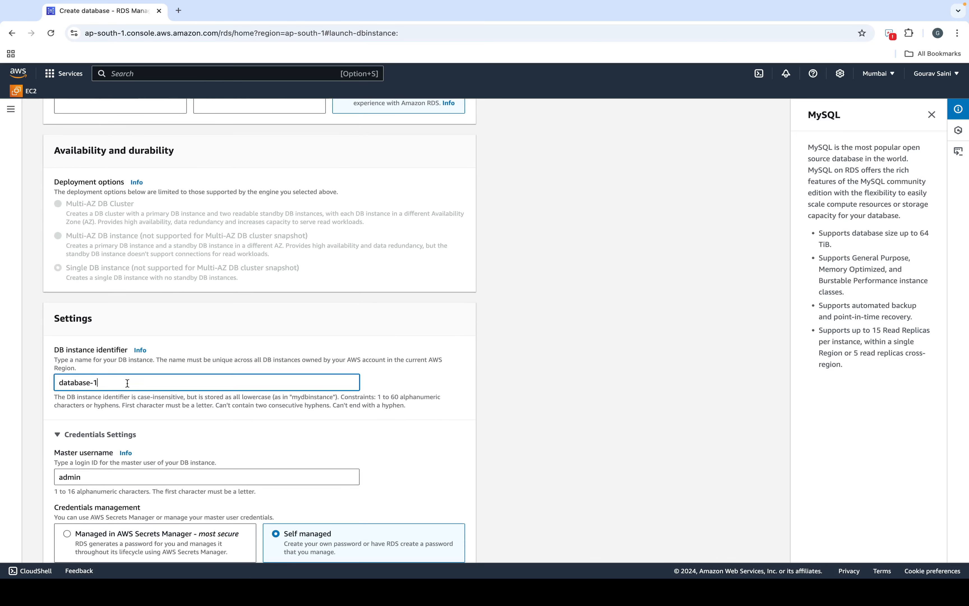
scroll(127, 383, down, 2)
click(133, 318)
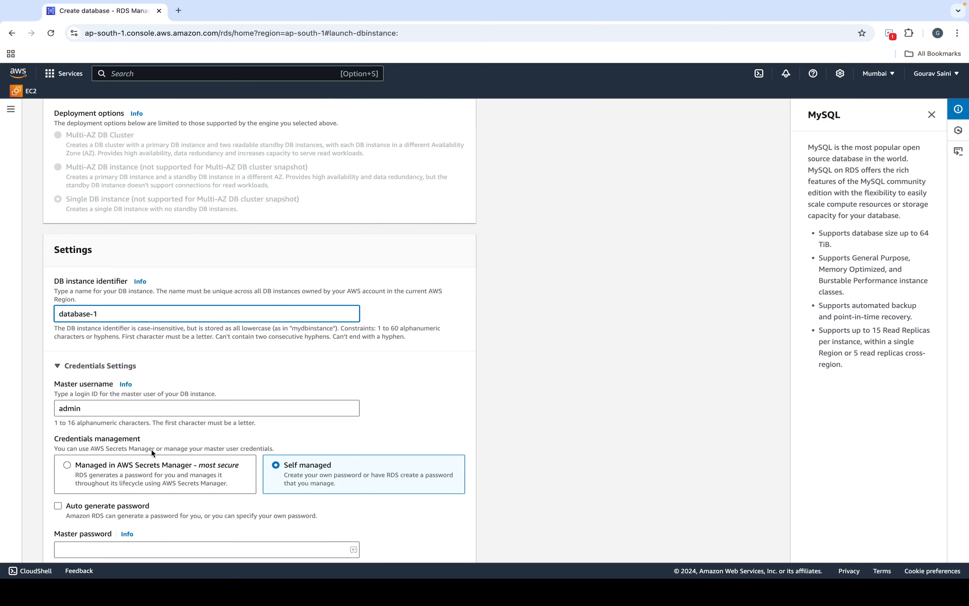
click(137, 409)
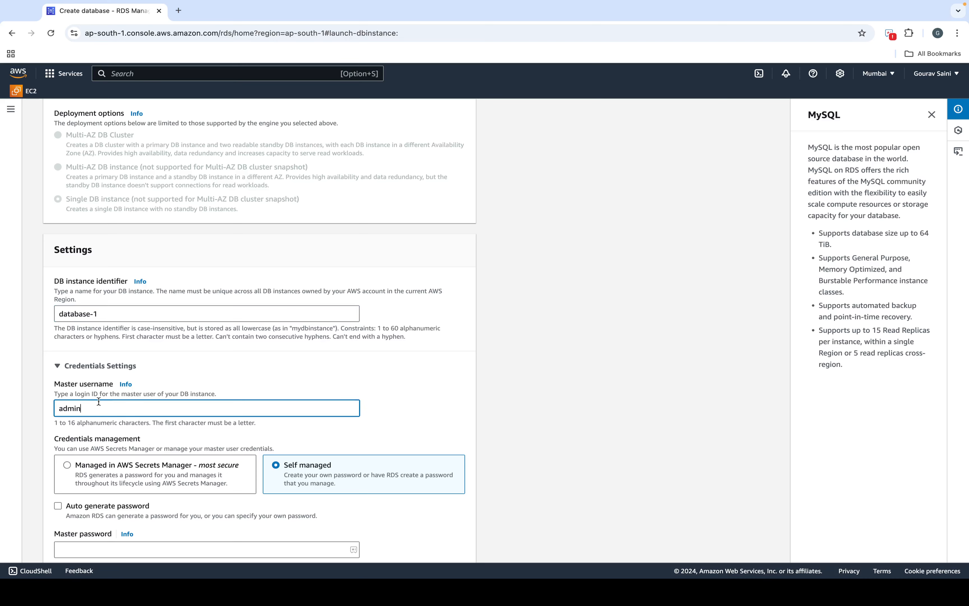
Step: Enter a strong master password and confirm it in the second field
scroll(101, 393, down, 2)
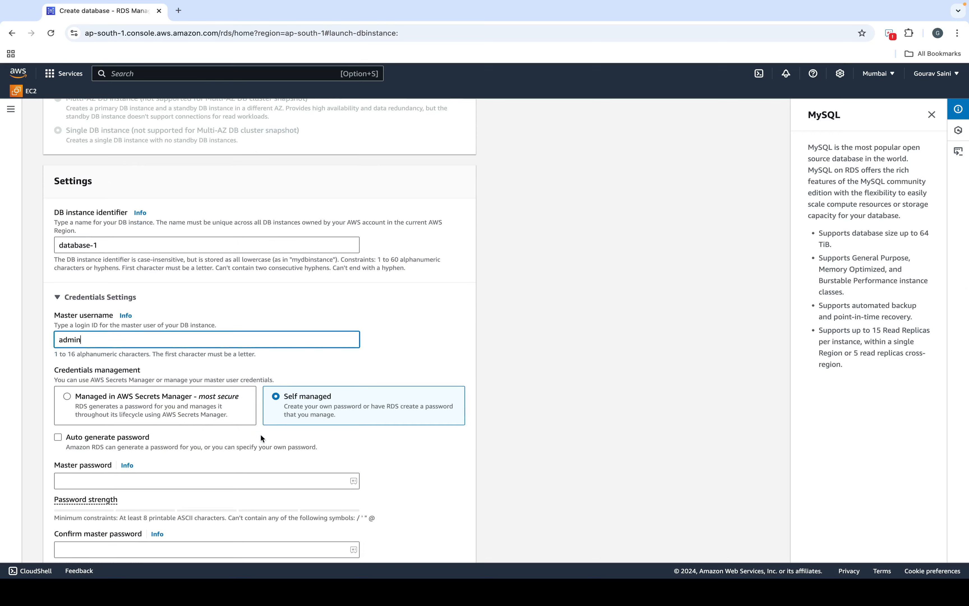
click(190, 478)
text(••••••••)
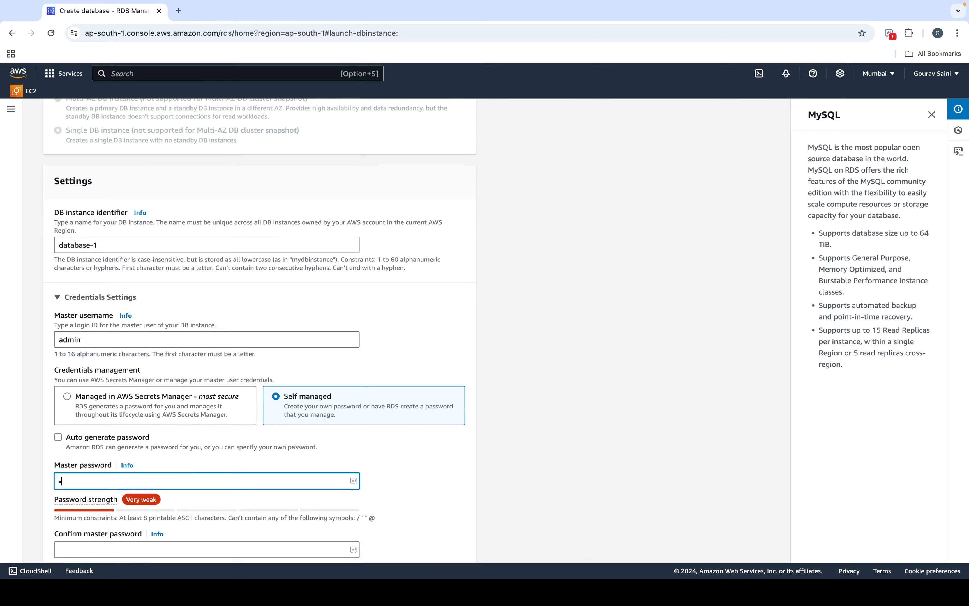
text(••)
scroll(183, 489, down, 2)
click(184, 478)
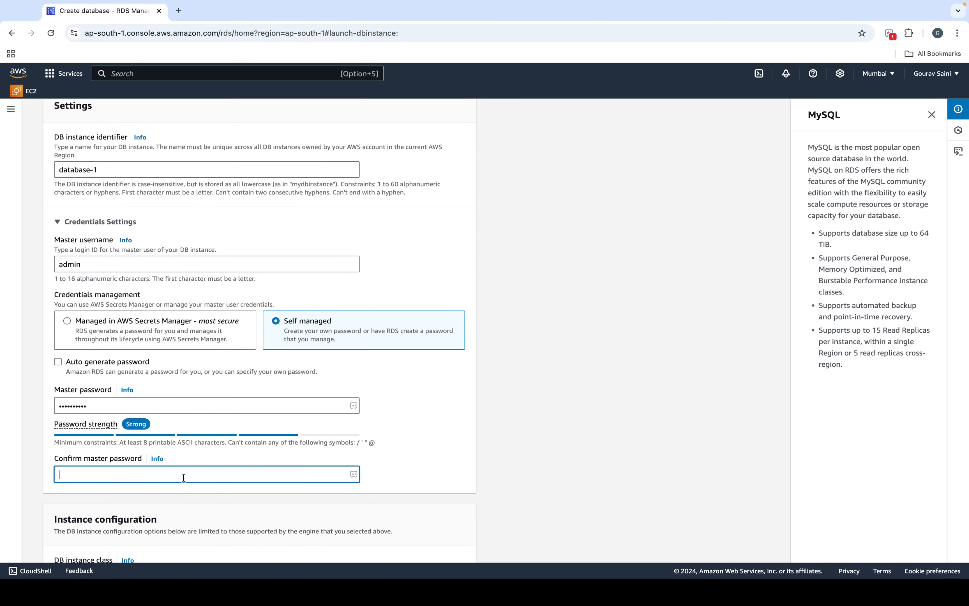
text(••••••••••)
scroll(183, 509, down, 4)
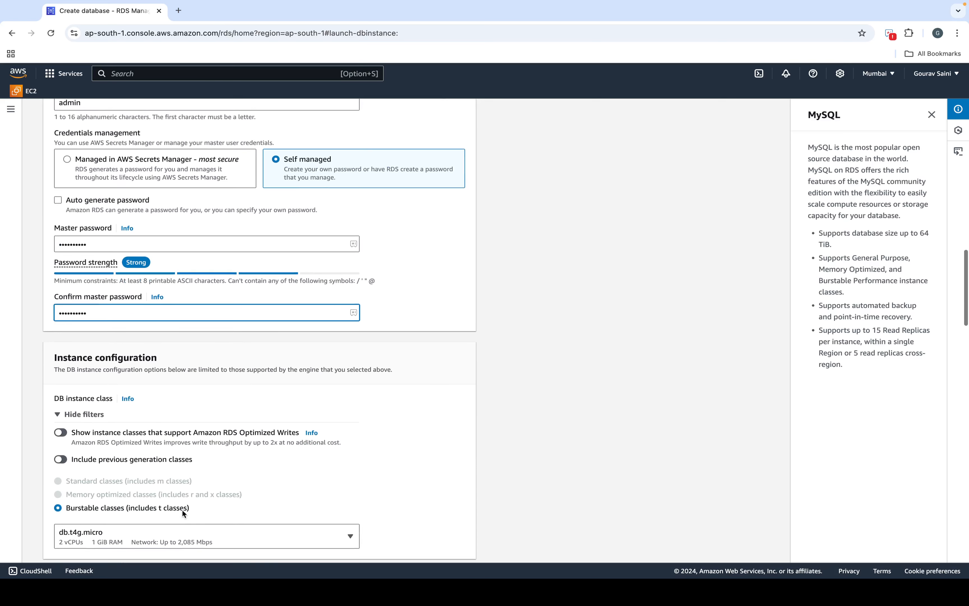
scroll(147, 402, down, 3)
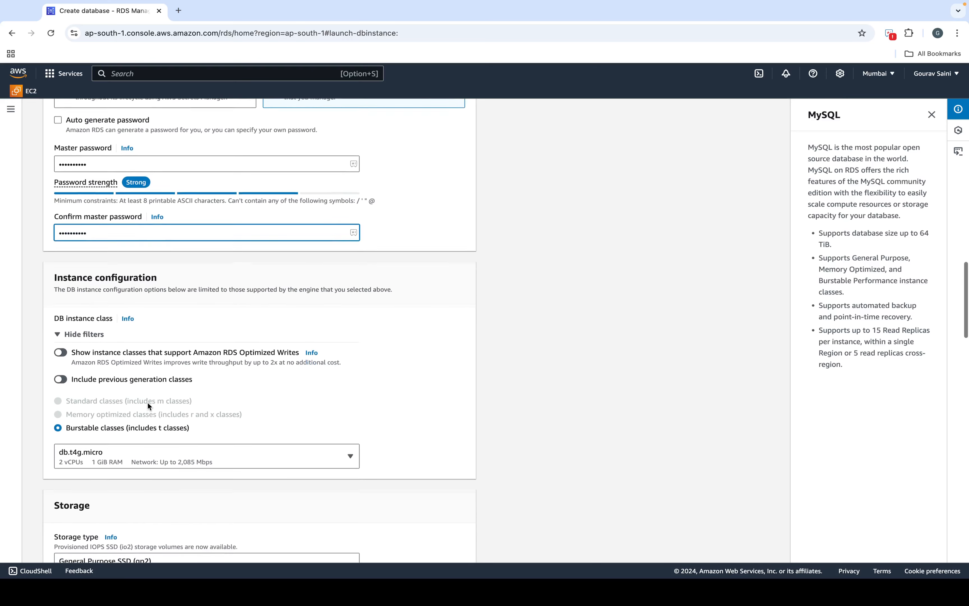
click(168, 396)
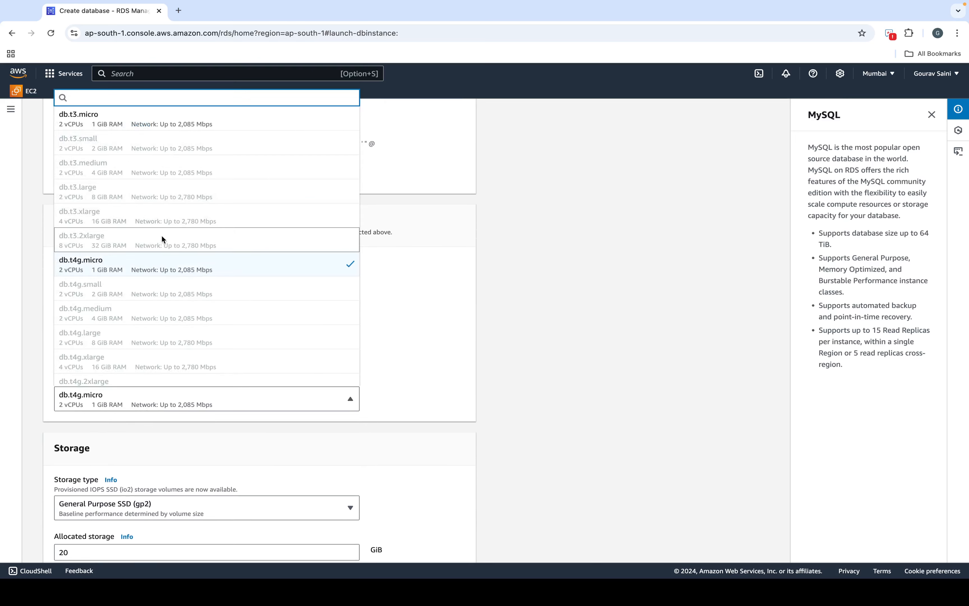
click(382, 371)
scroll(282, 445, down, 4)
scroll(281, 441, down, 5)
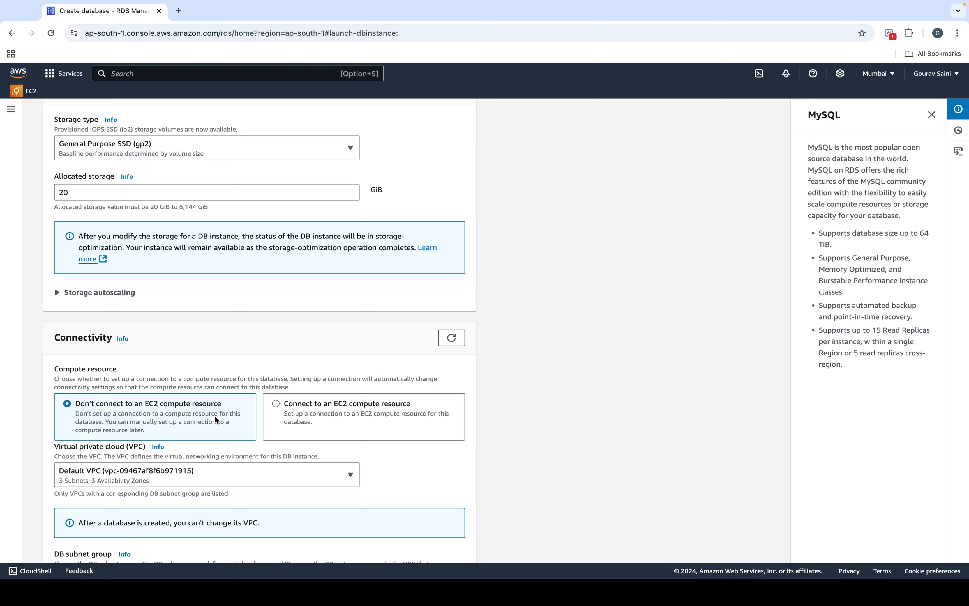
click(300, 417)
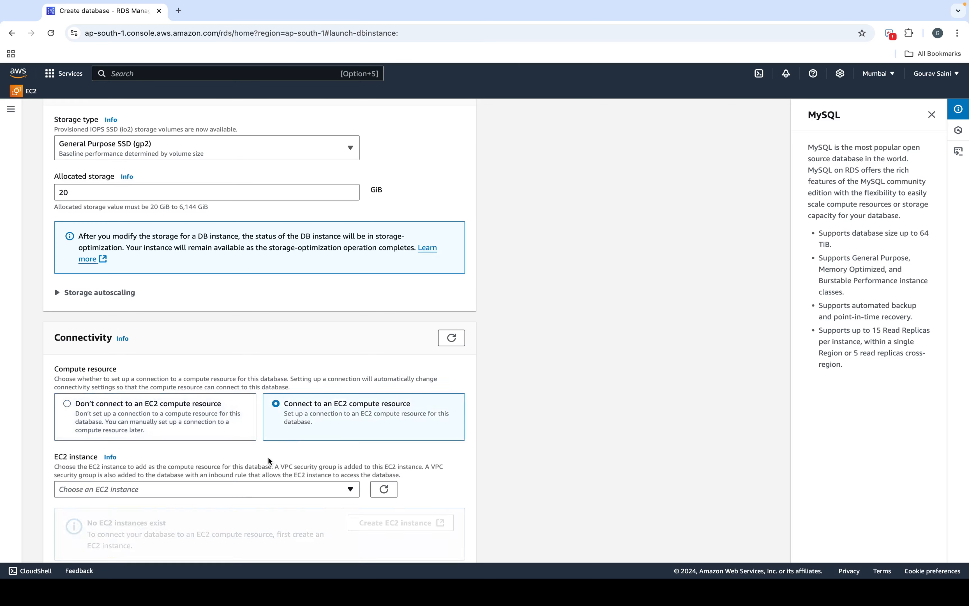
click(245, 489)
click(244, 490)
click(244, 489)
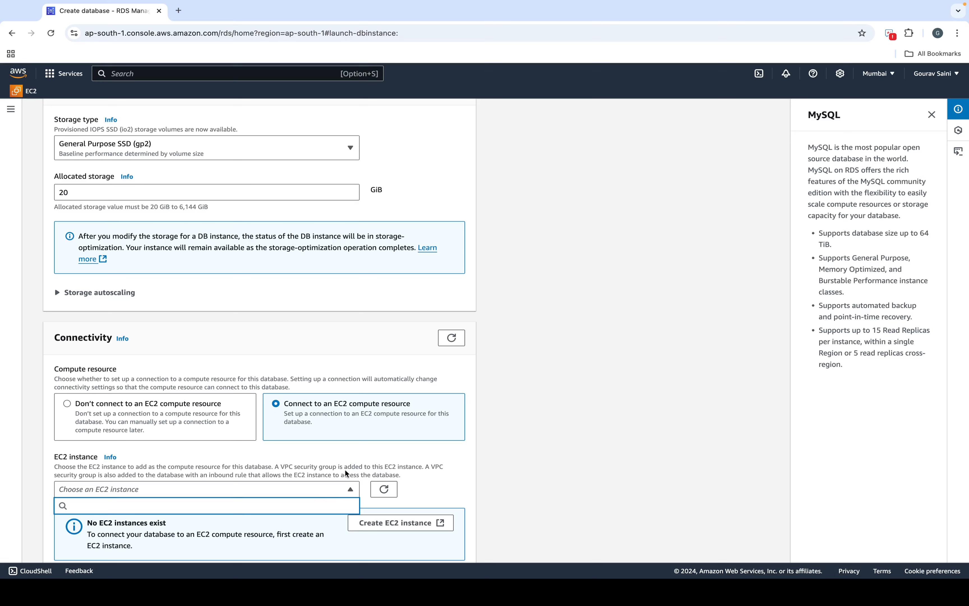
click(159, 403)
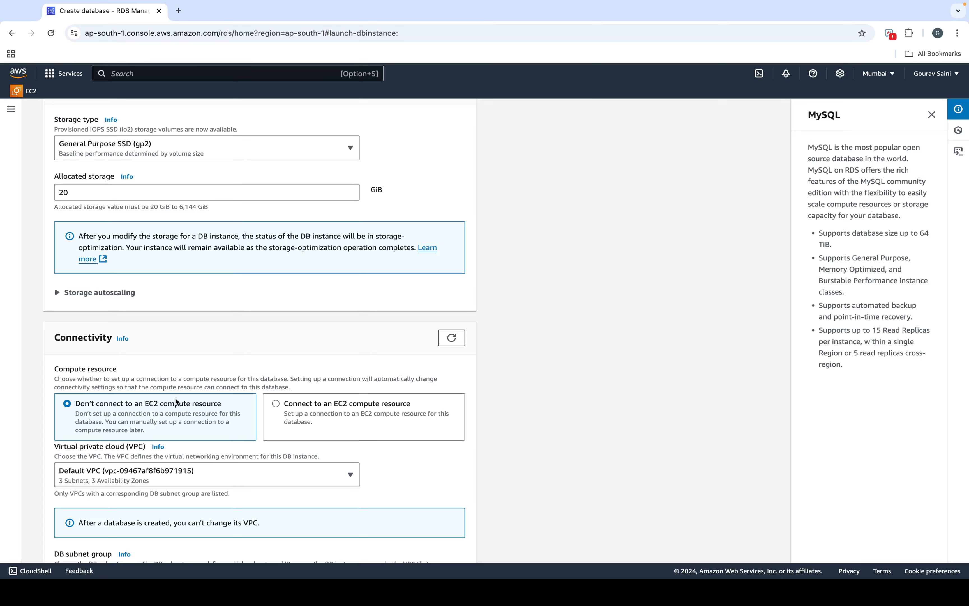
scroll(171, 392, down, 2)
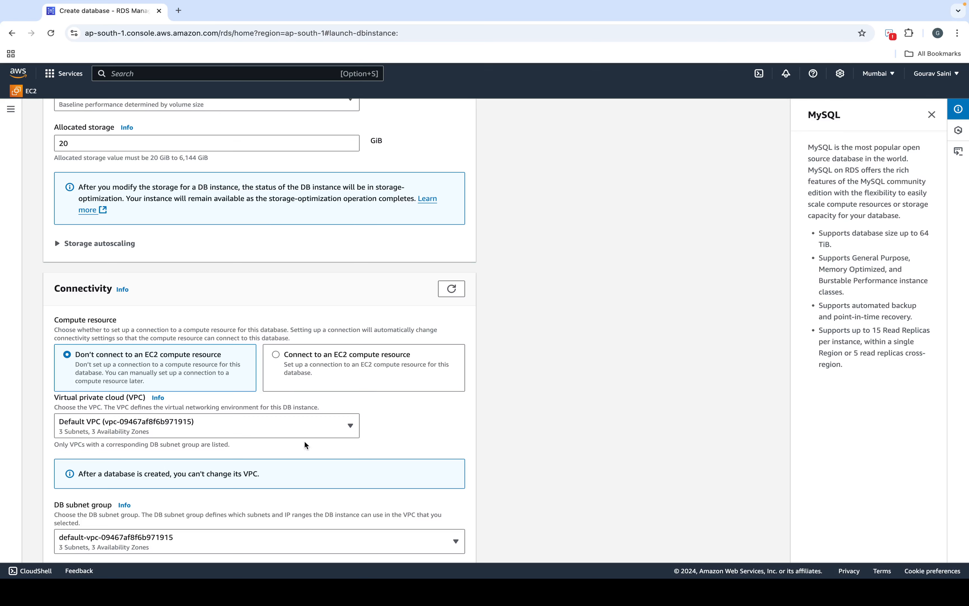
scroll(270, 481, down, 3)
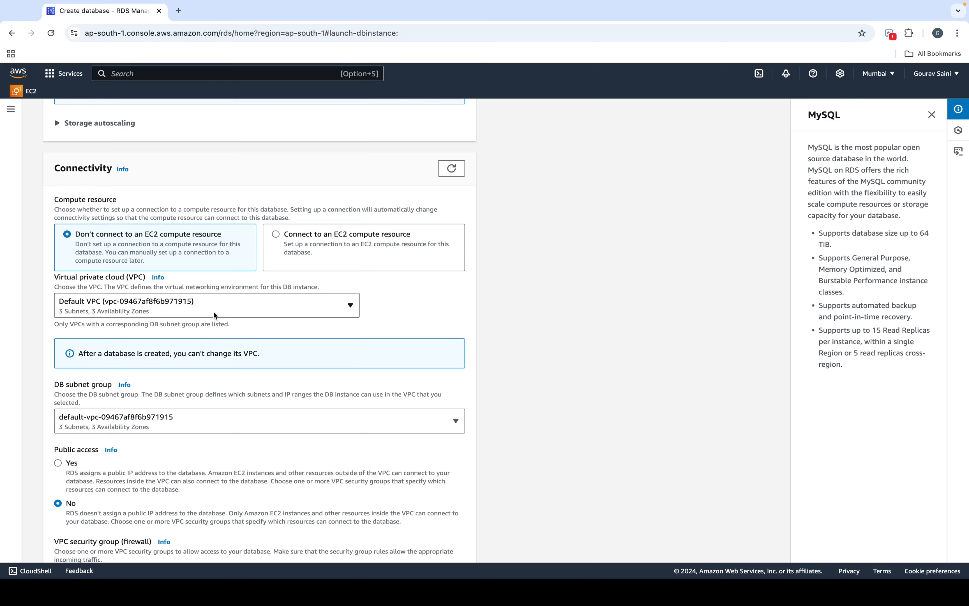
scroll(205, 315, down, 2)
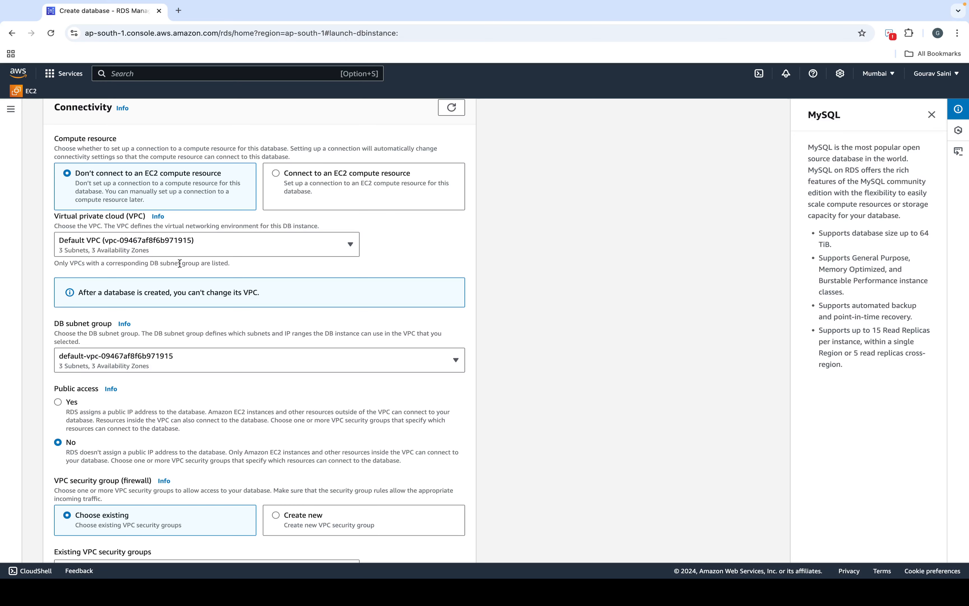
Step: Keep the Default VPC and set Public access to Yes
click(168, 244)
click(163, 269)
scroll(163, 271, down, 1)
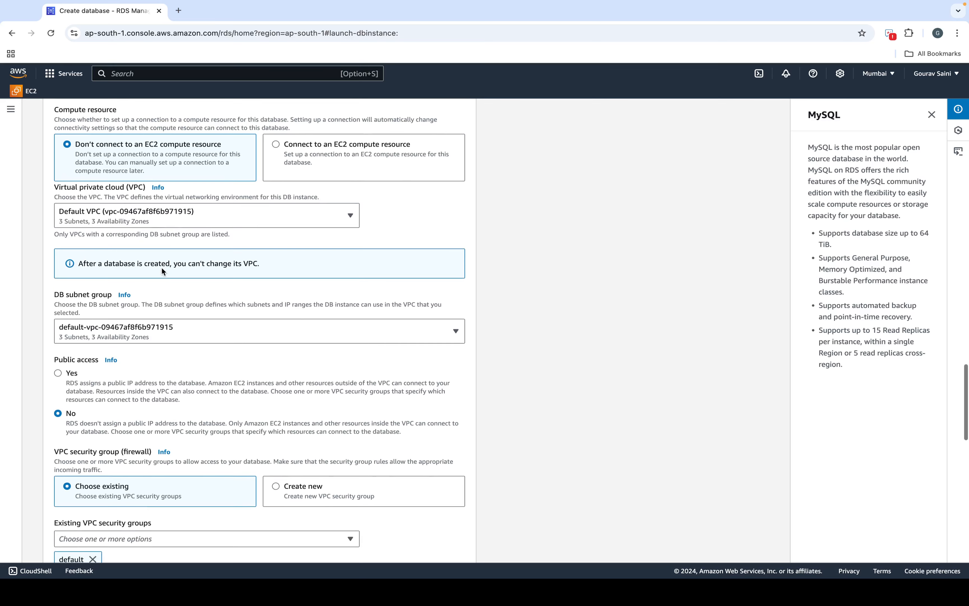
scroll(160, 279, down, 3)
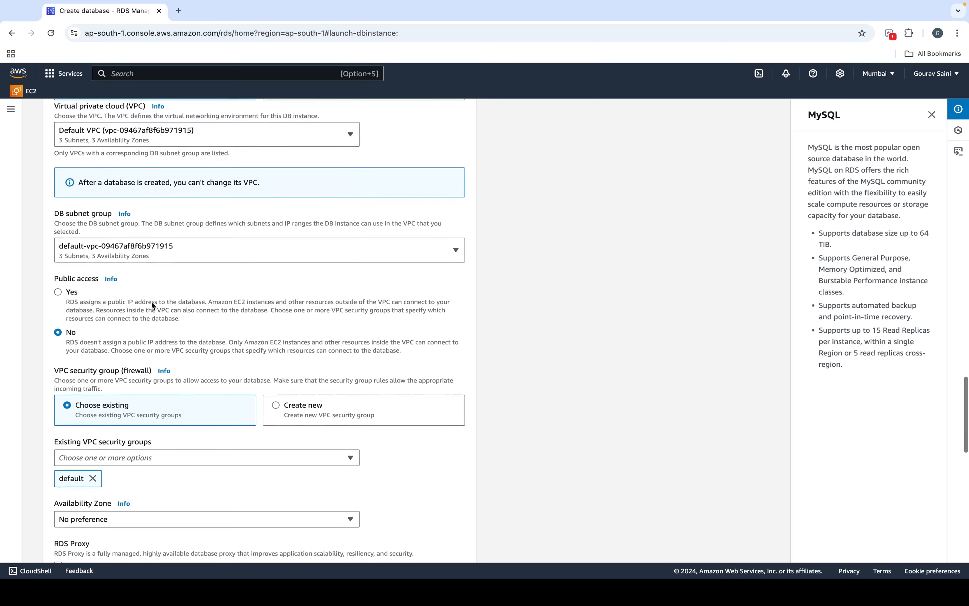
click(72, 273)
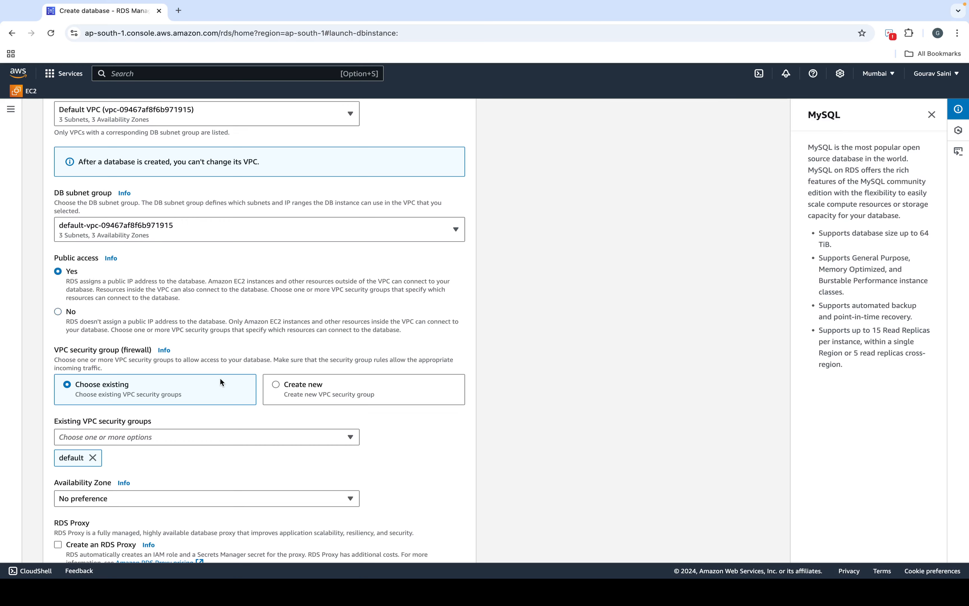
scroll(196, 344, down, 2)
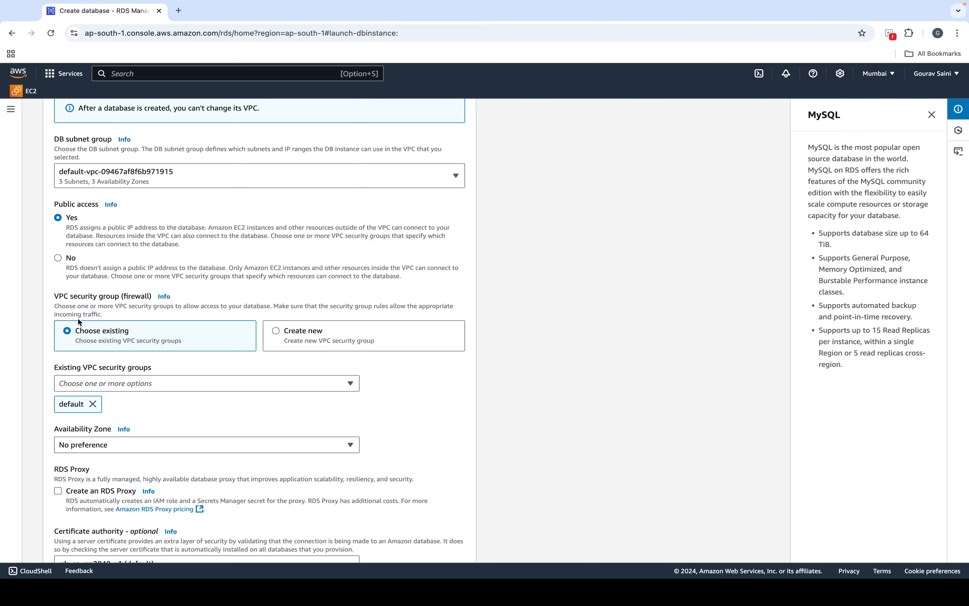
Step: Keep the existing default security group and place the database in ap-south-1a
click(130, 382)
click(251, 372)
click(311, 340)
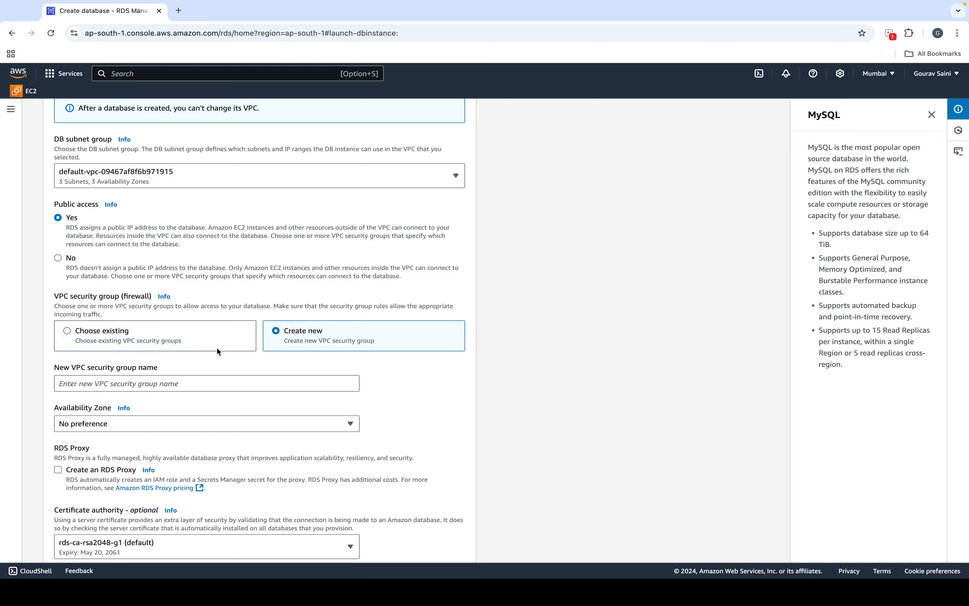
click(192, 342)
scroll(94, 407, down, 1)
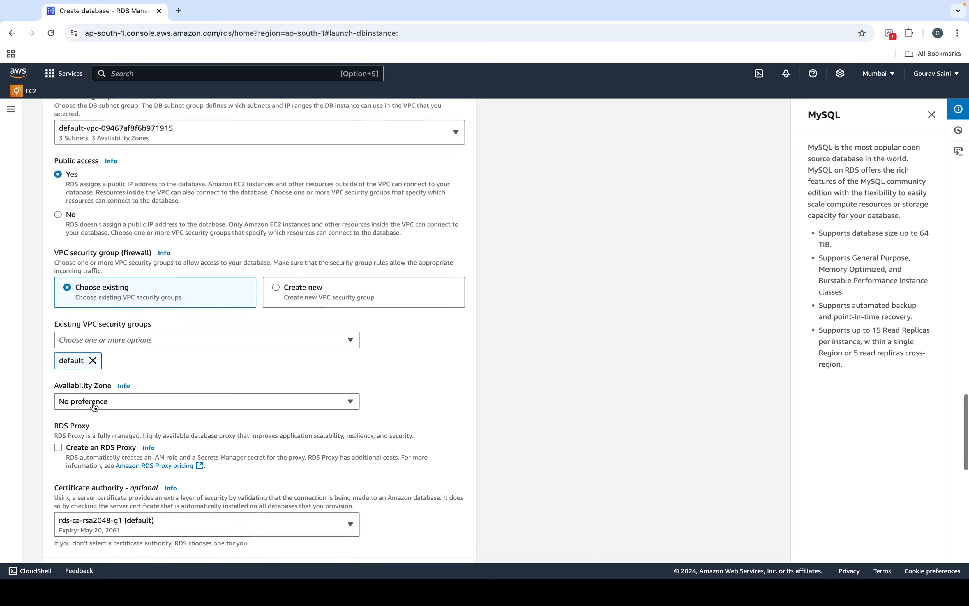
click(104, 396)
click(120, 435)
Step: Leave enhanced monitoring off and create the database
scroll(120, 432, down, 2)
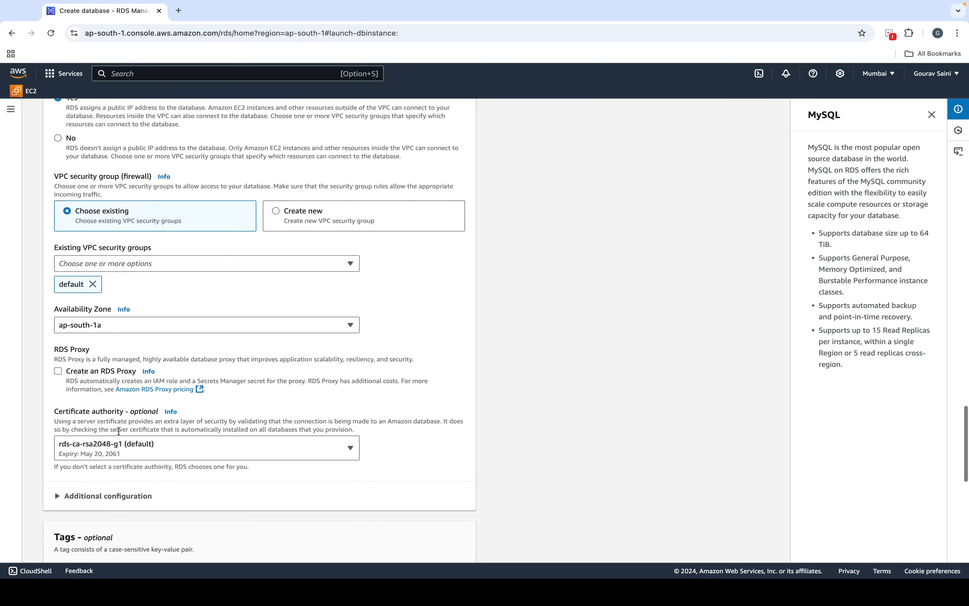
scroll(119, 431, down, 1)
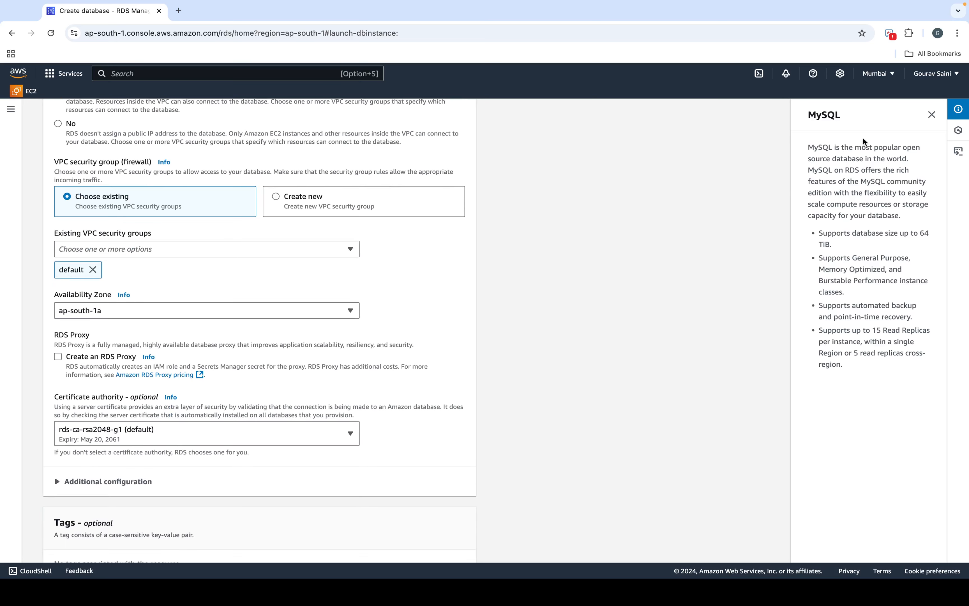
scroll(310, 368, down, 1)
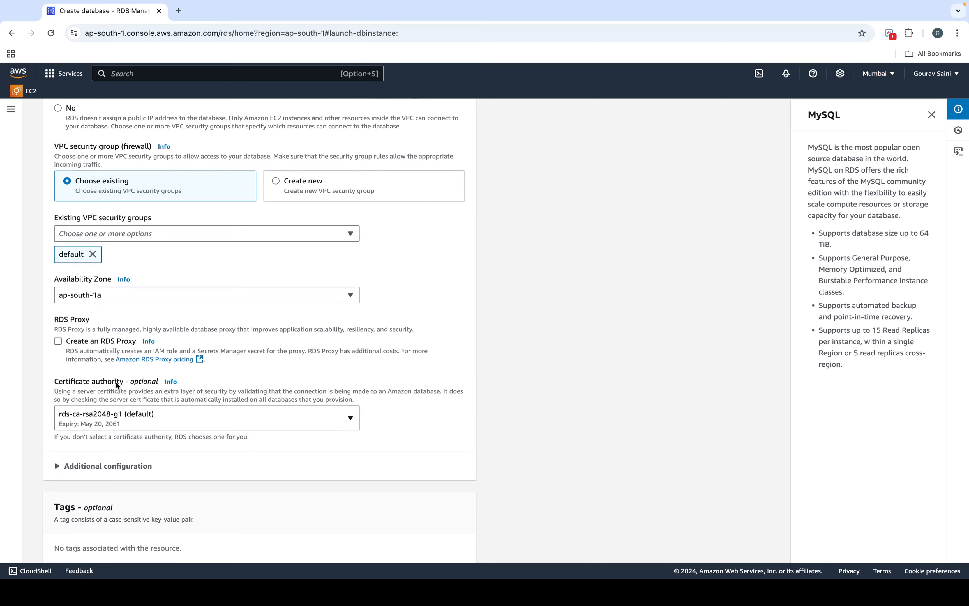
scroll(116, 382, down, 5)
scroll(115, 383, down, 10)
scroll(101, 342, down, 5)
scroll(107, 342, down, 2)
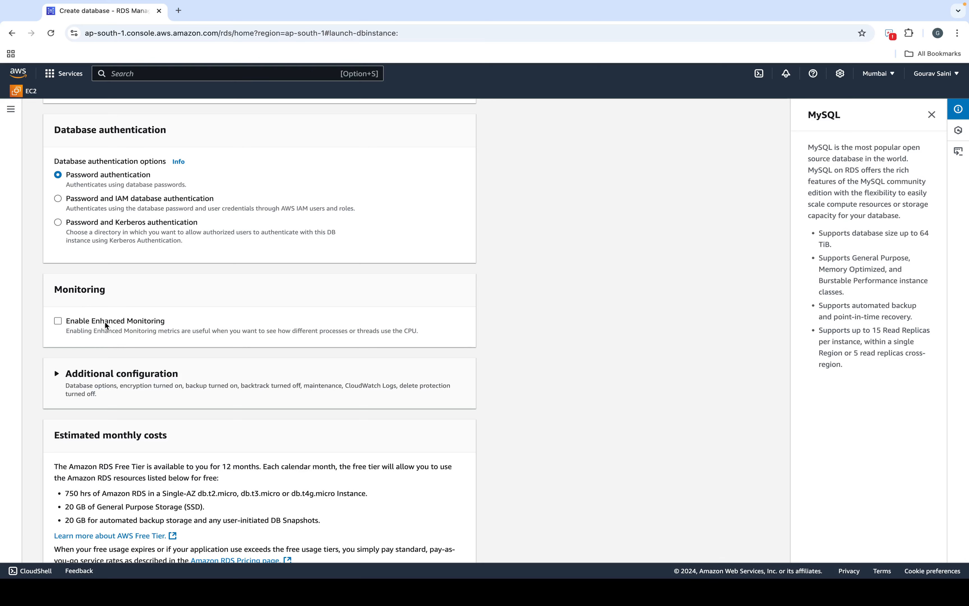
scroll(105, 322, down, 5)
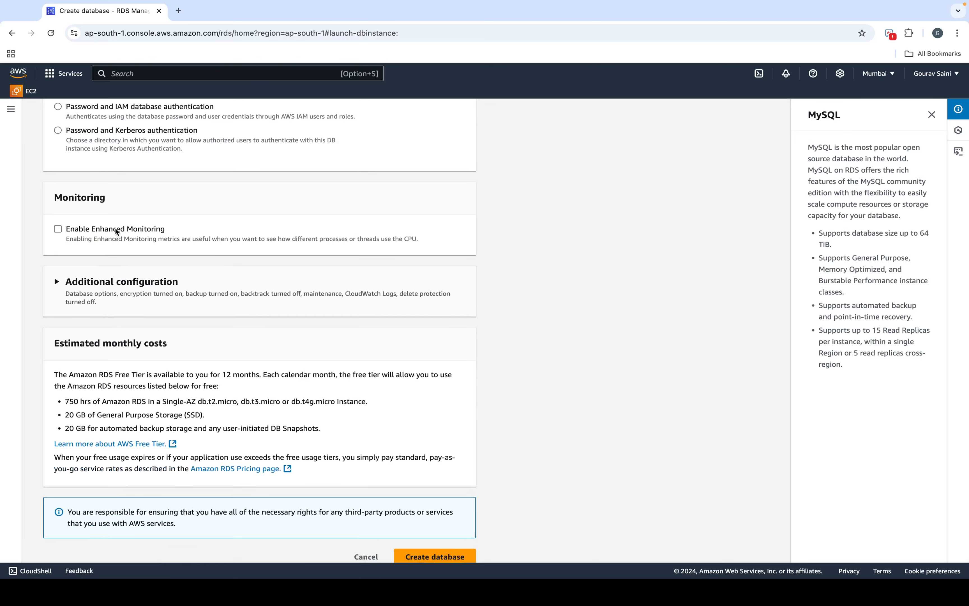
click(115, 228)
click(115, 228)
scroll(114, 226, down, 1)
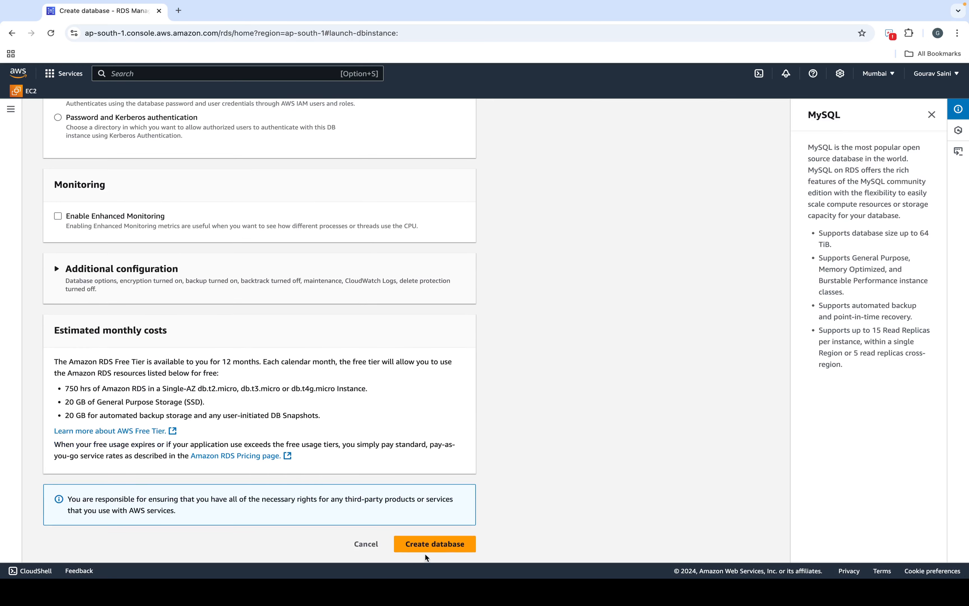
click(433, 541)
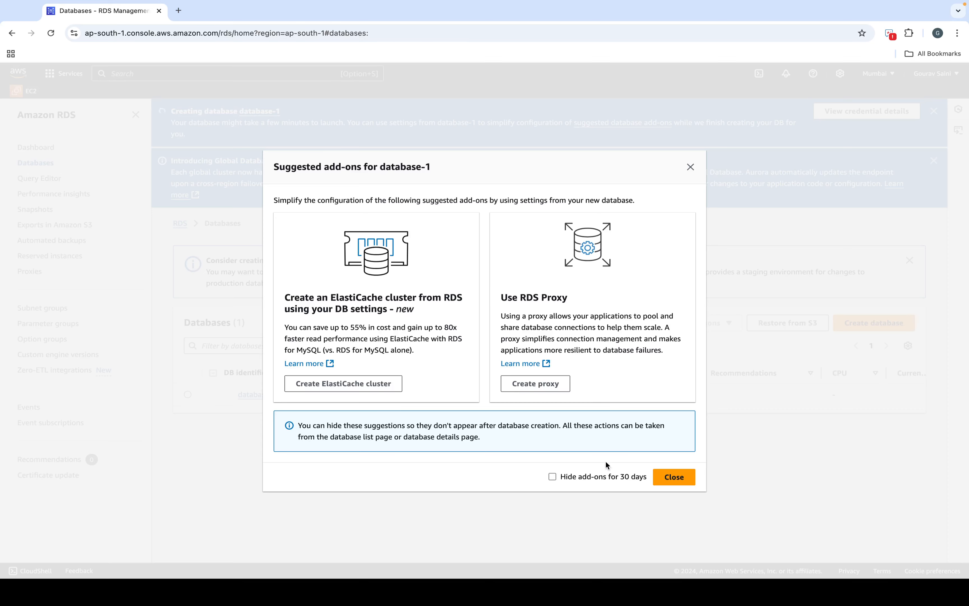
Step: Close the Suggested add-ons dialog for database-1
click(677, 478)
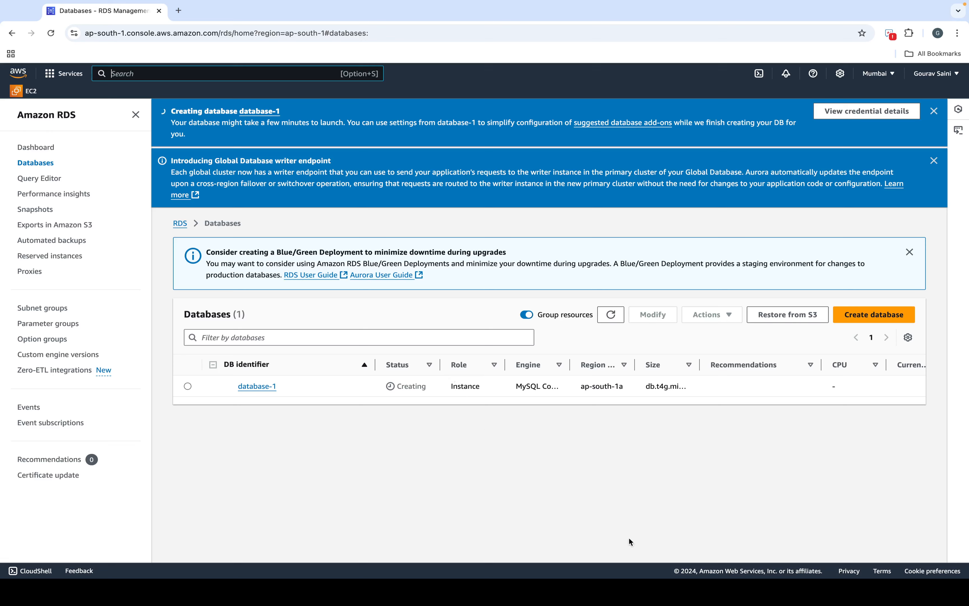
Step: Go to EC2 via the search bar and open the default security group's details
click(265, 76)
text(secur)
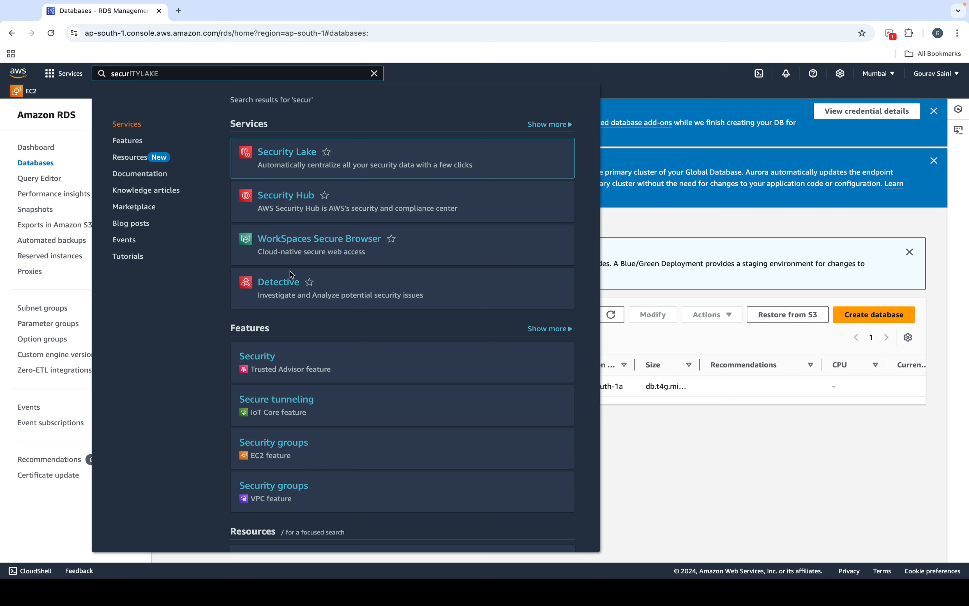
key(BackSpace)
key(BackSpace)
key(BackSpace)
key(BackSpace)
key(BackSpace)
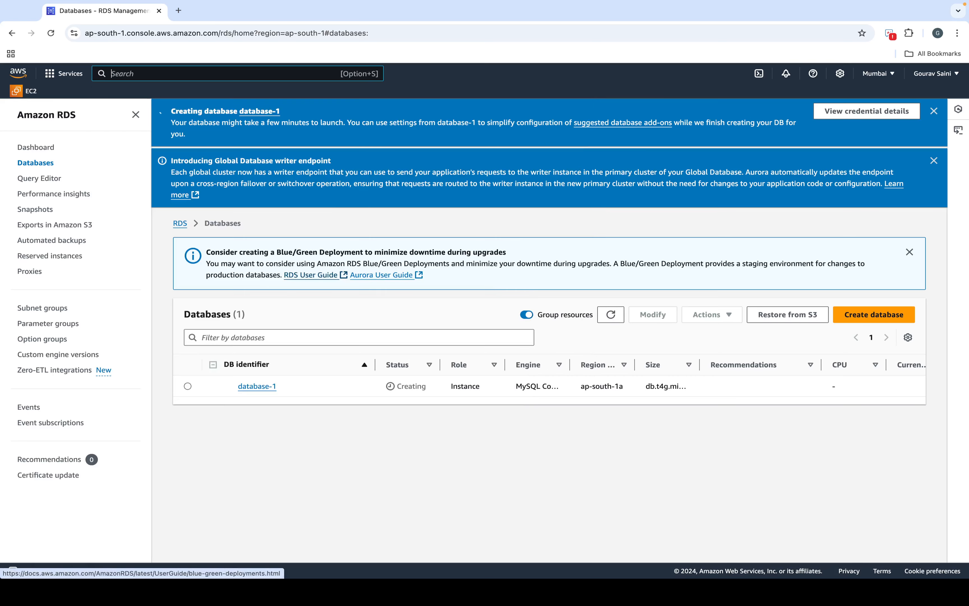
text(ec2)
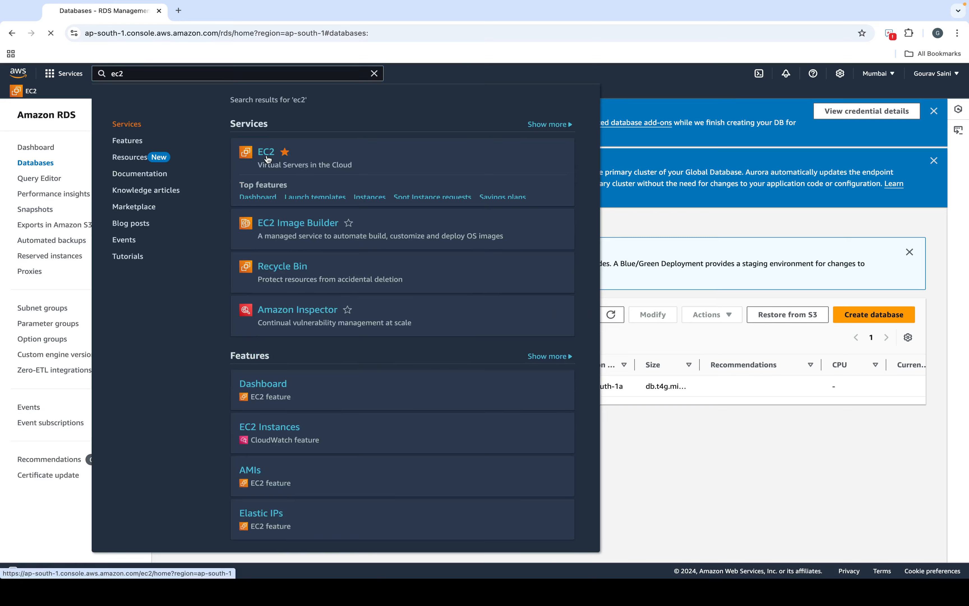
click(267, 157)
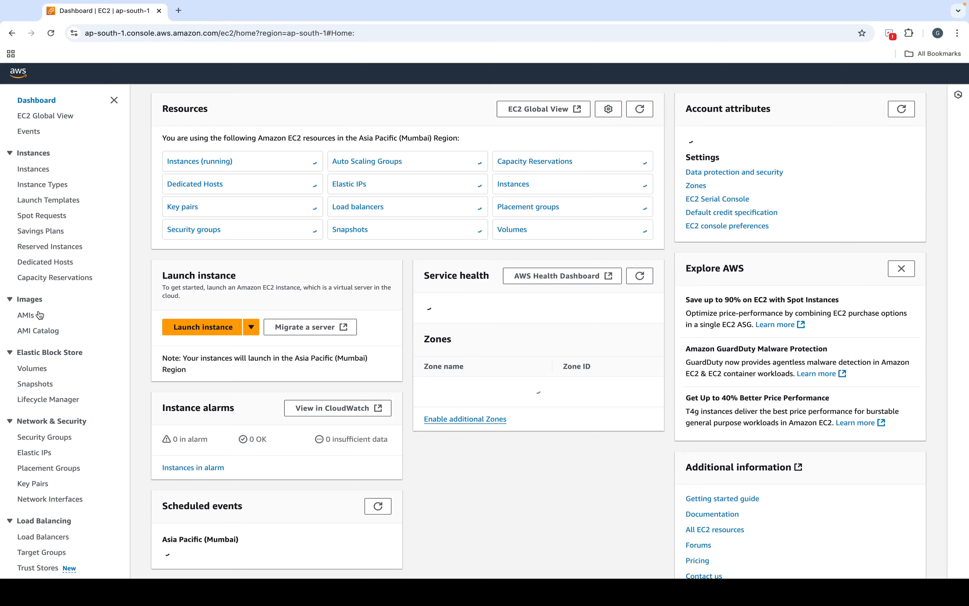
scroll(38, 425, down, 1)
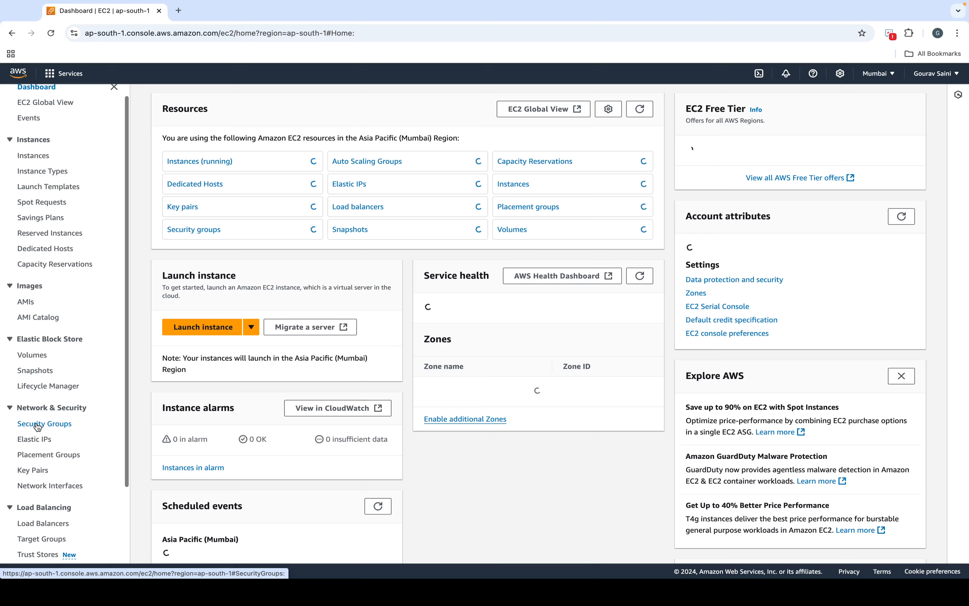
click(37, 425)
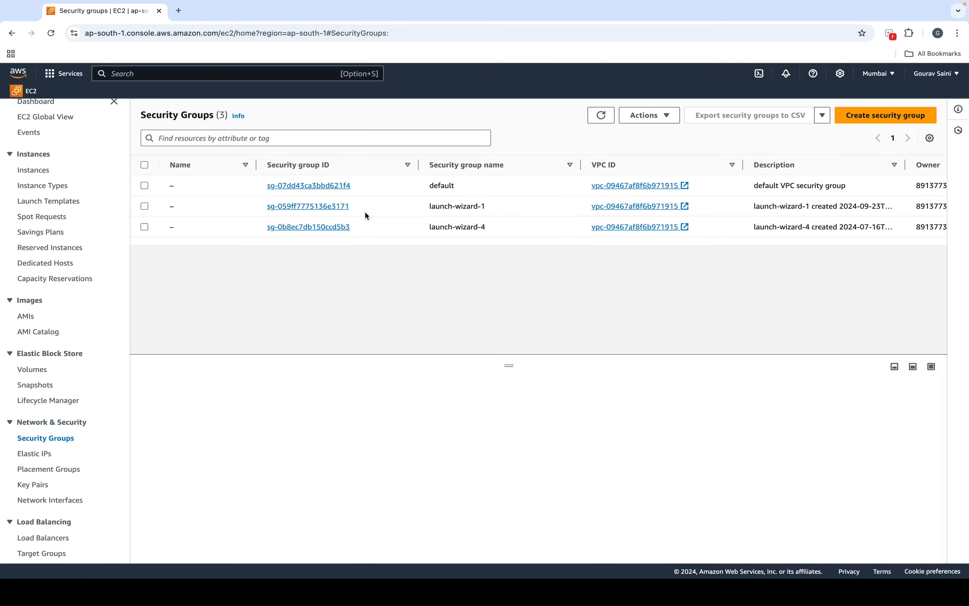
click(343, 186)
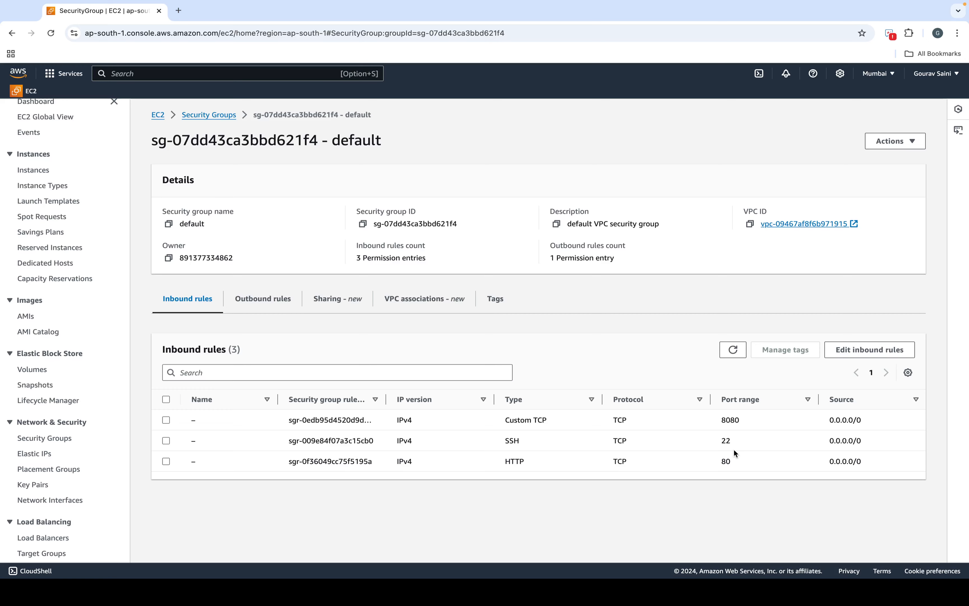
Step: Change the third inbound rule from HTTP to Custom TCP port 3309, then open a new browser tab
click(852, 358)
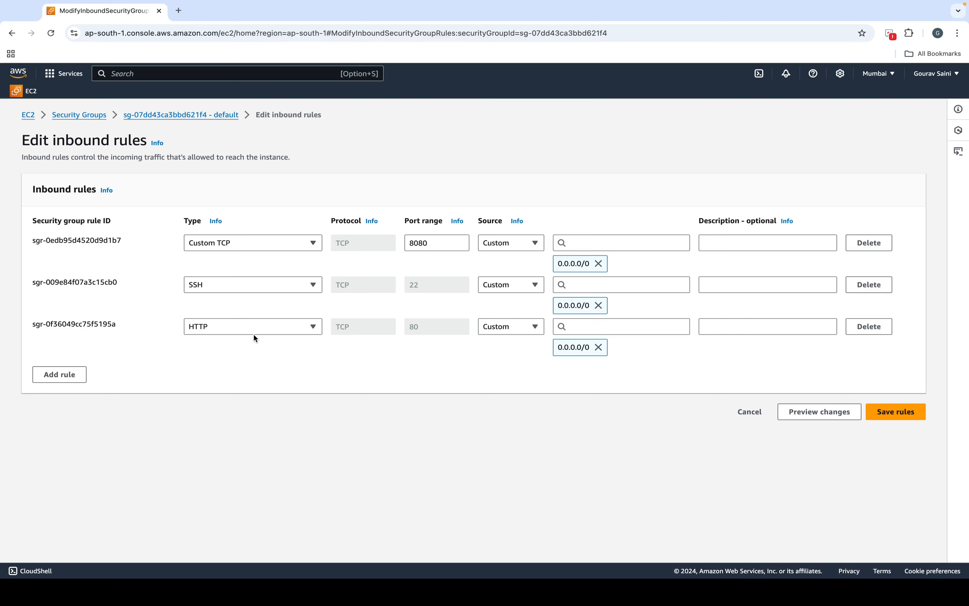
click(254, 334)
click(253, 359)
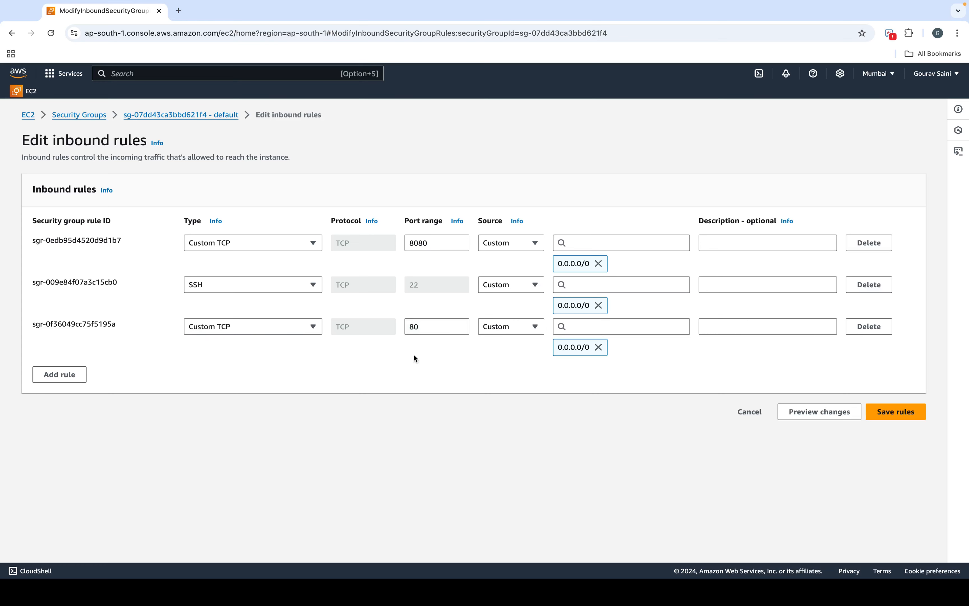
double_click(445, 331)
text(3309)
click(179, 10)
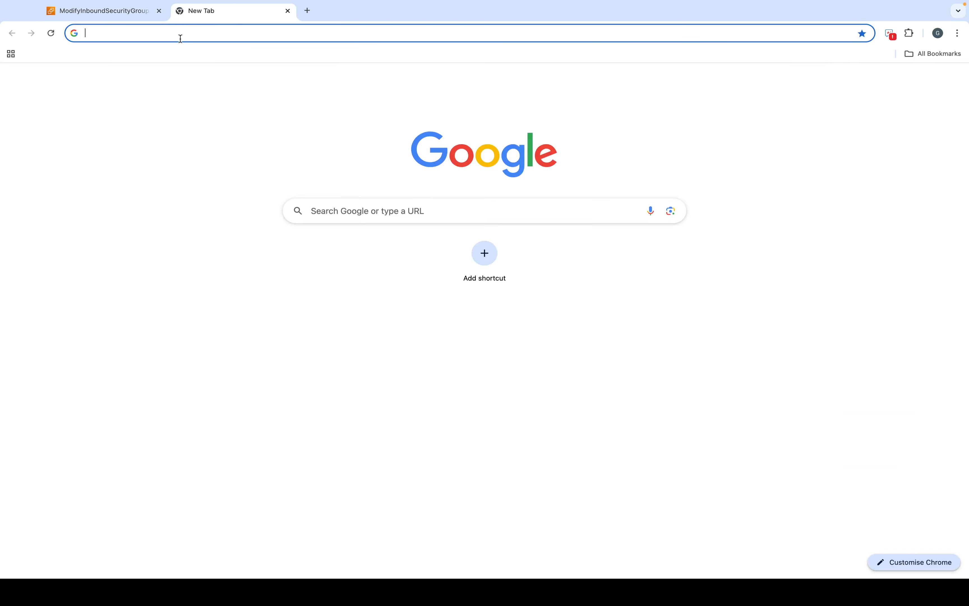
Step: Search Google for 'SQL server port' and note its answer, 1433
click(180, 37)
text(ss)
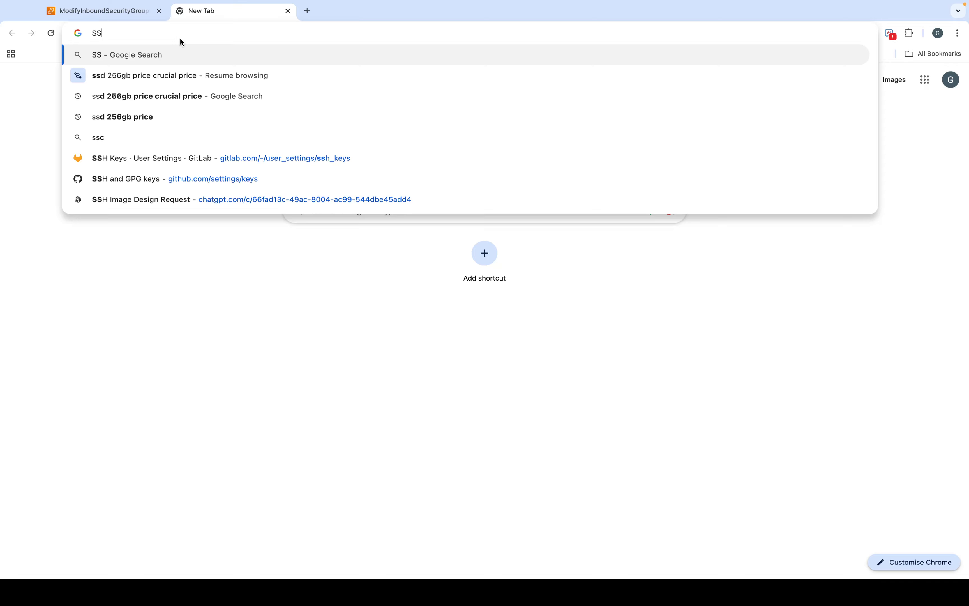
key(BackSpace)
key(BackSpace)
text(SQL )
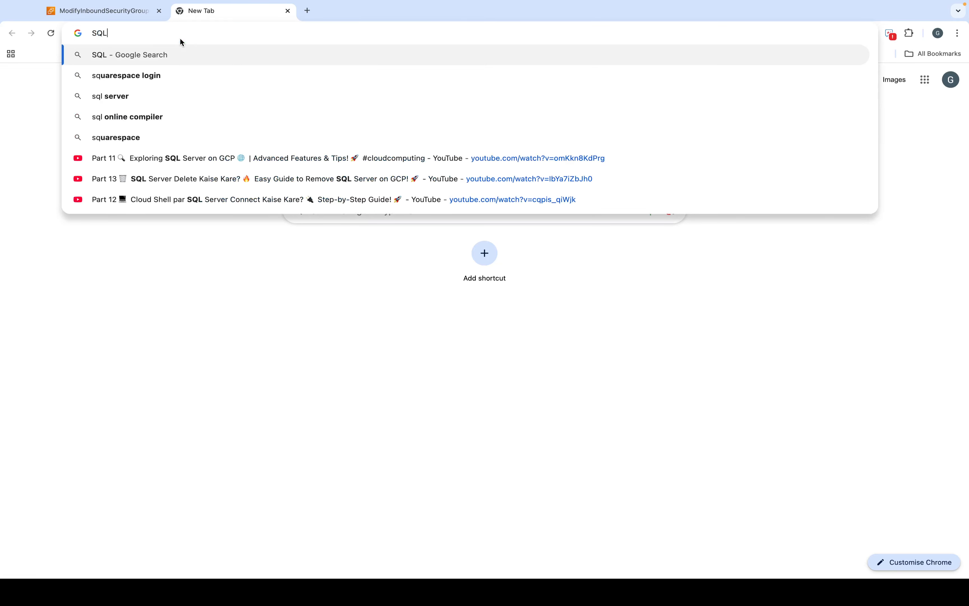
text(server )
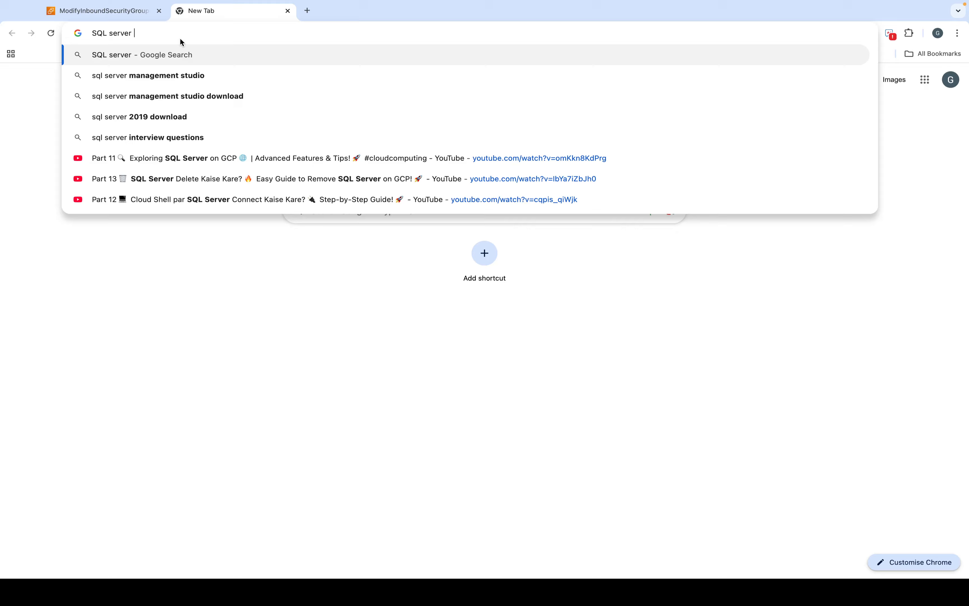
text(port)
key(Return)
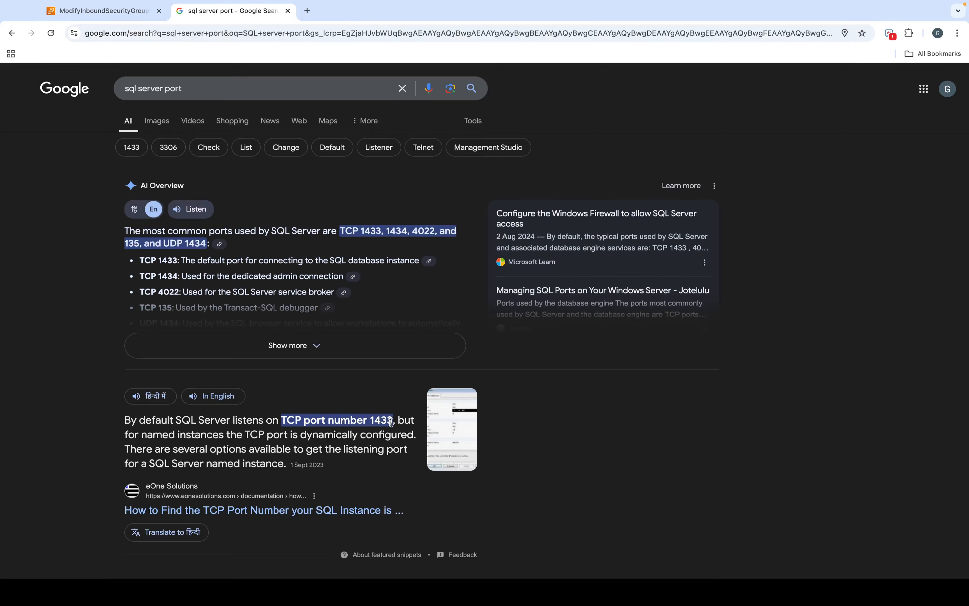
drag(382, 422, 388, 422)
scroll(318, 266, down, 1)
scroll(318, 266, down, 3)
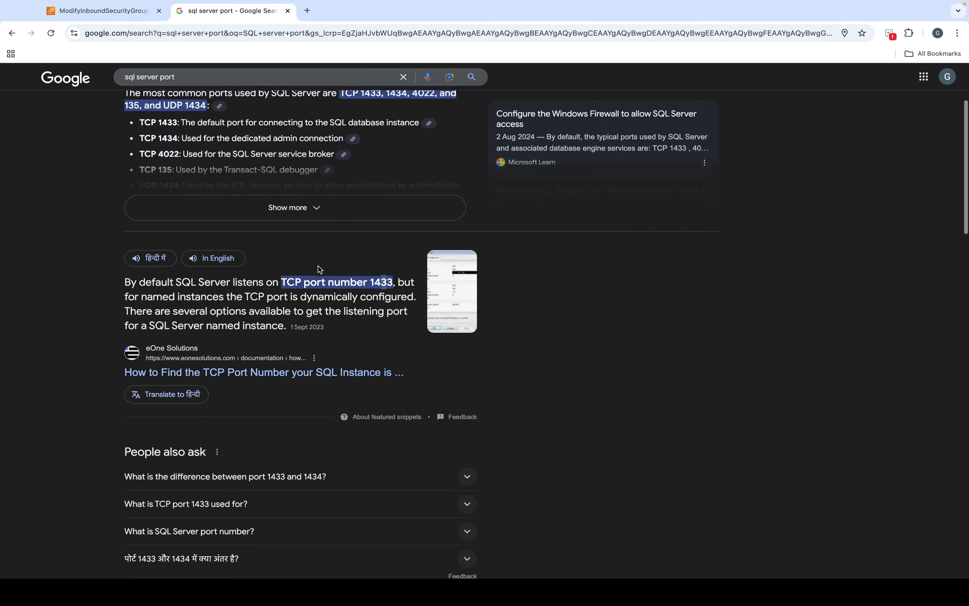
scroll(318, 267, up, 1)
scroll(319, 268, down, 4)
scroll(320, 270, down, 4)
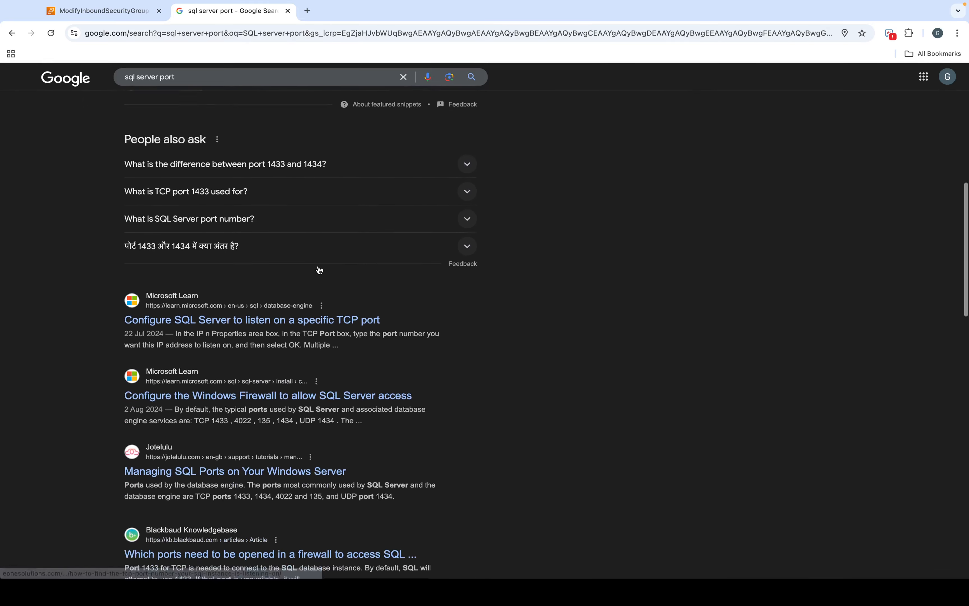
scroll(319, 270, up, 8)
scroll(154, 189, up, 1)
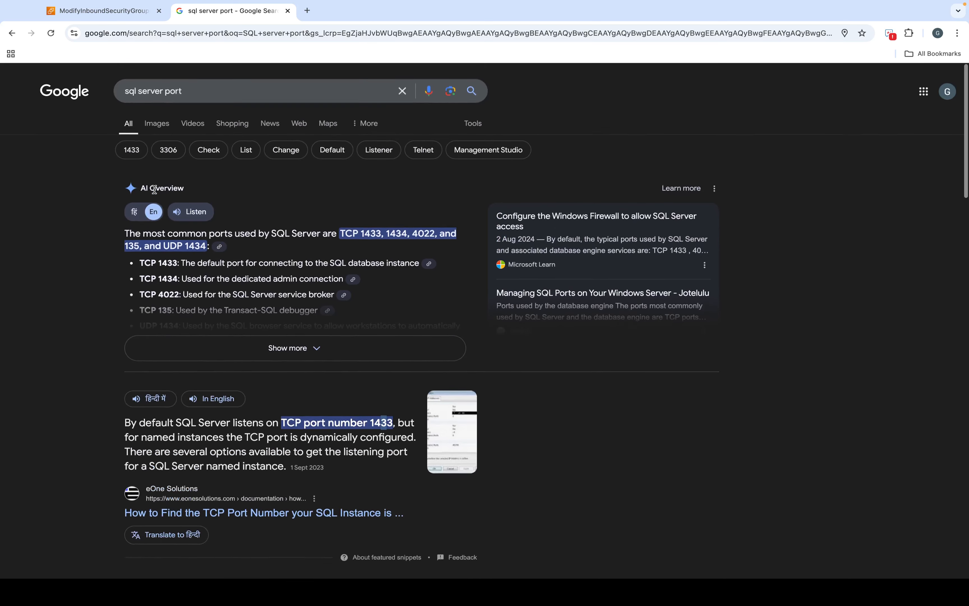
Step: Refine the search to 'mySQL server port', finding 3306, and return to the AWS tab
click(125, 89)
text(my)
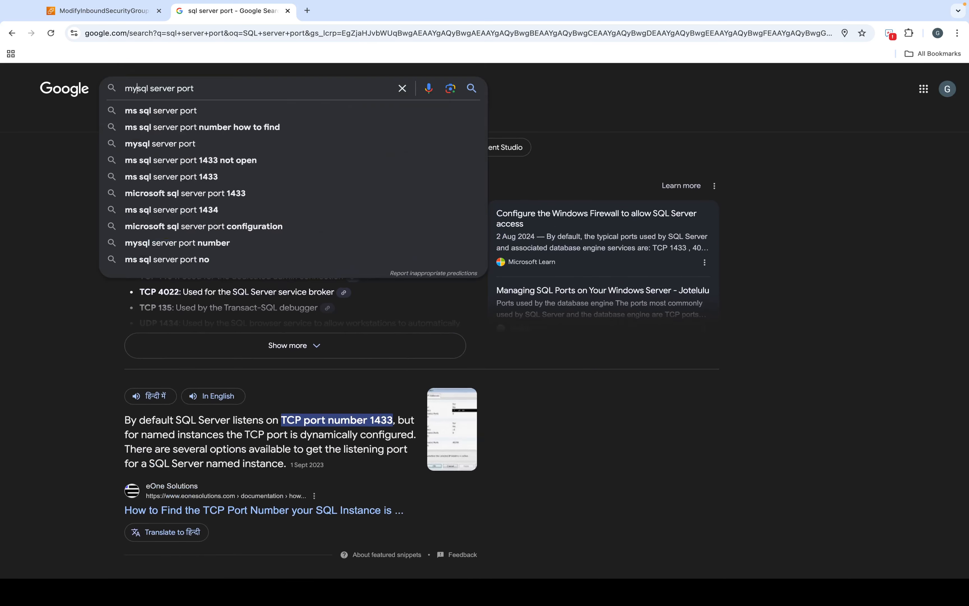
key(Return)
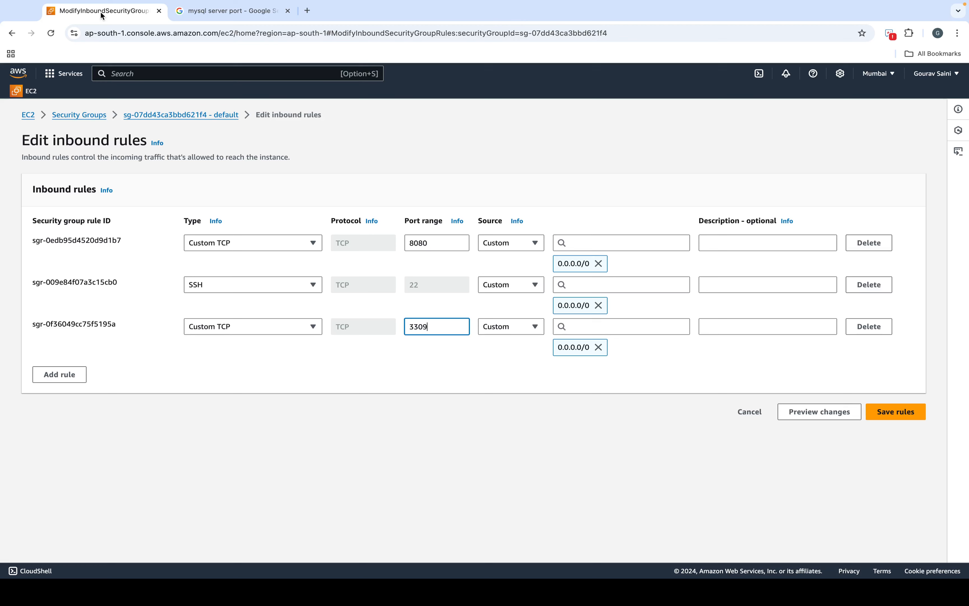
click(100, 12)
Step: Correct the port from 3309 to 3306 and save the inbound rules
key(BackSpace)
text(6)
click(911, 415)
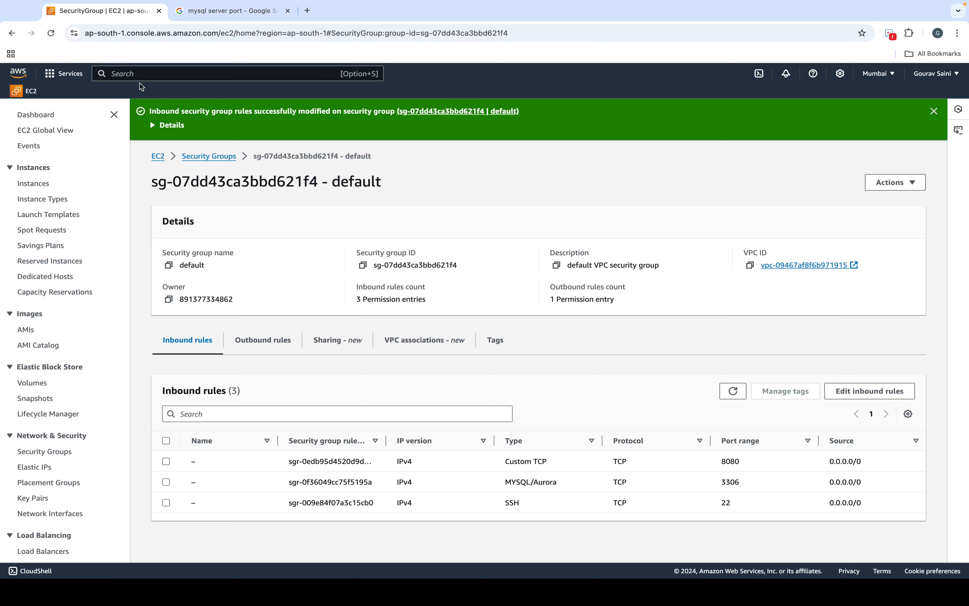
Step: Return to RDS via the search bar and open Databases, where database-1 shows Backing-up
click(147, 77)
text(RDs)
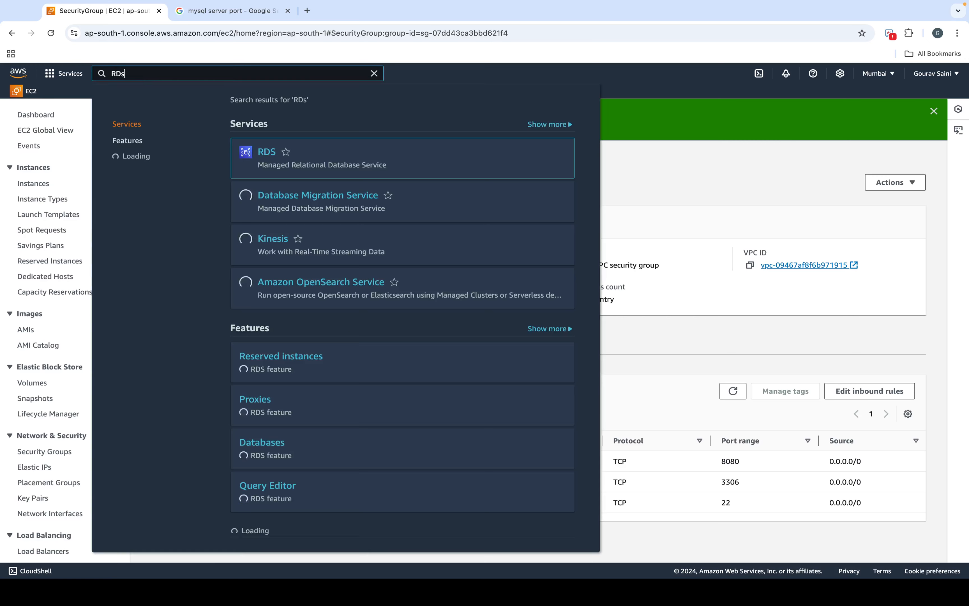
click(267, 151)
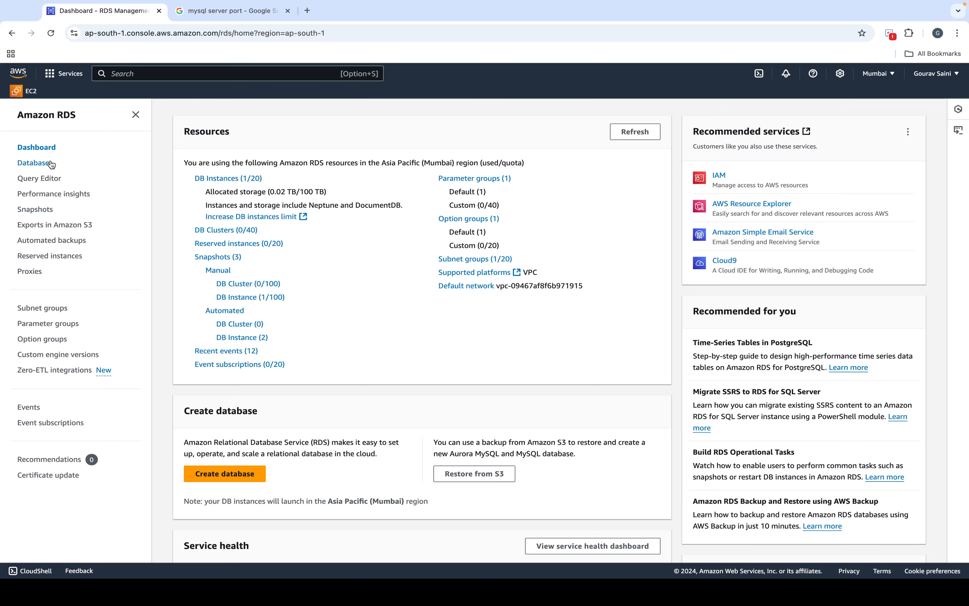
click(35, 162)
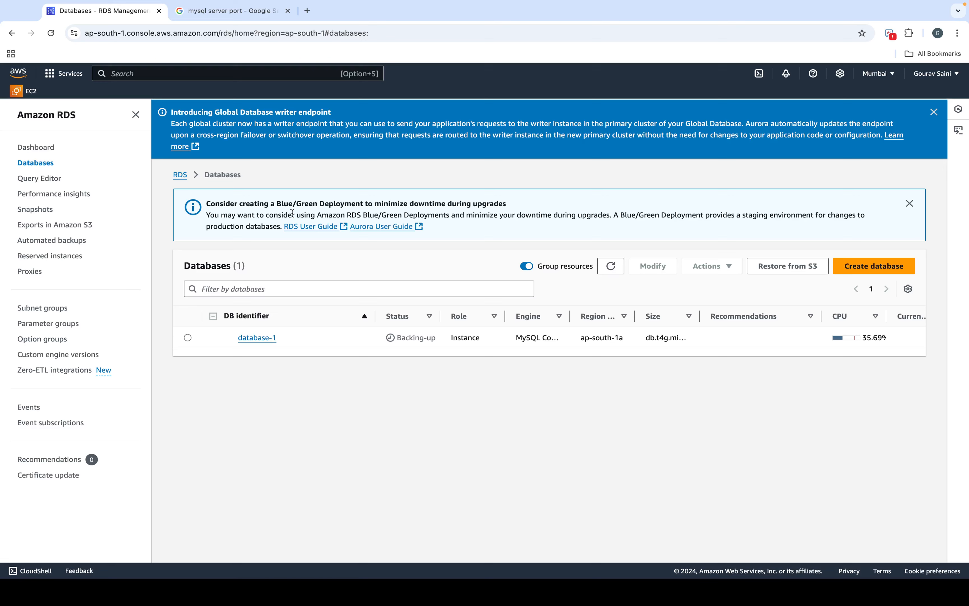
Step: Open database-1's details page and refresh it to show the endpoint on port 3306
click(254, 341)
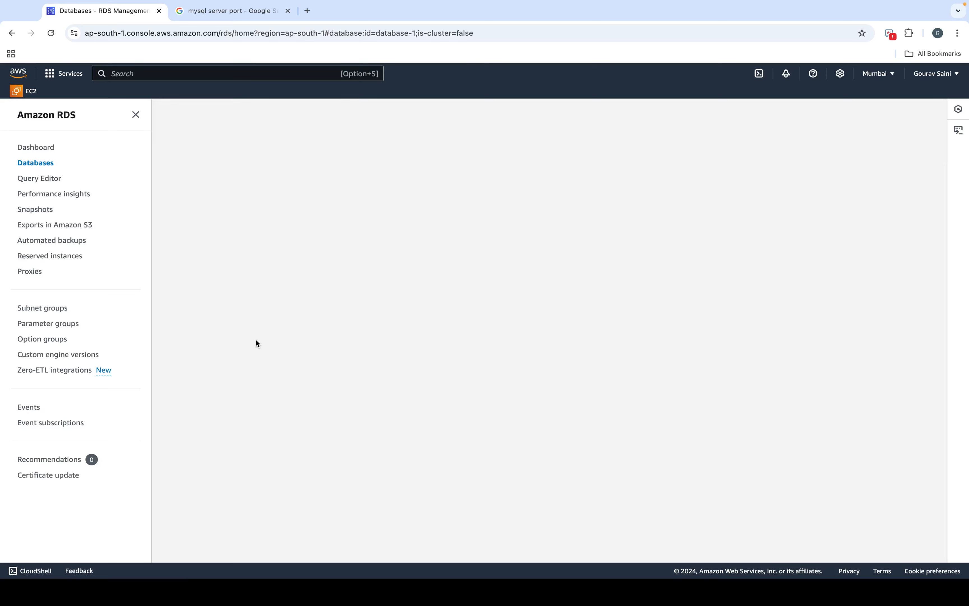
scroll(382, 272, down, 3)
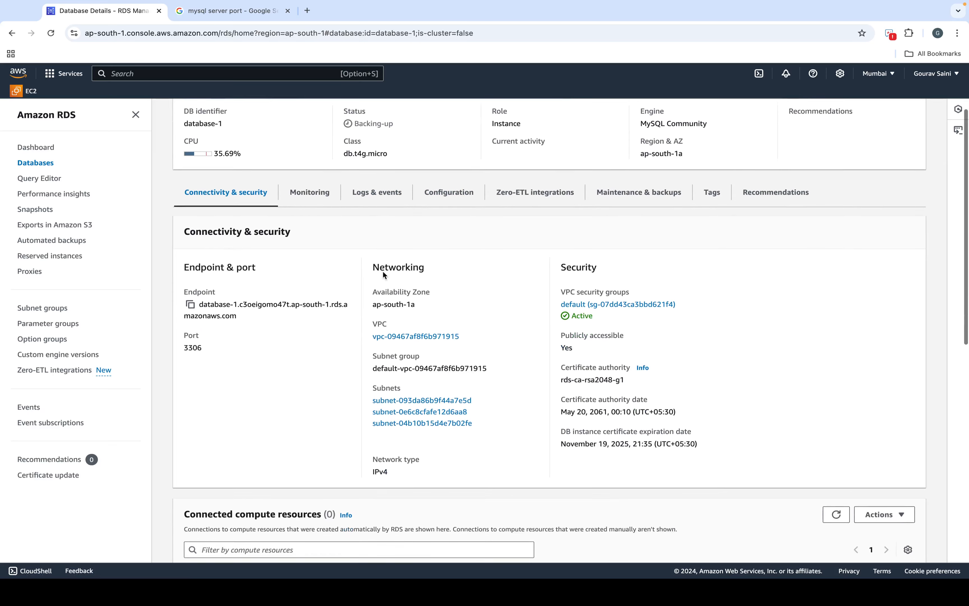
scroll(383, 272, up, 1)
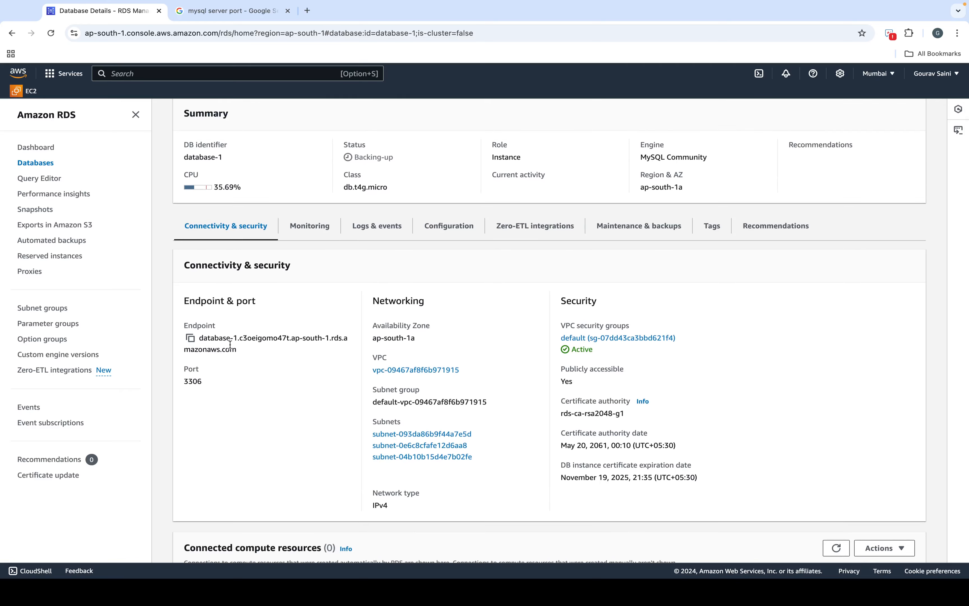
scroll(208, 380, up, 1)
scroll(379, 363, up, 1)
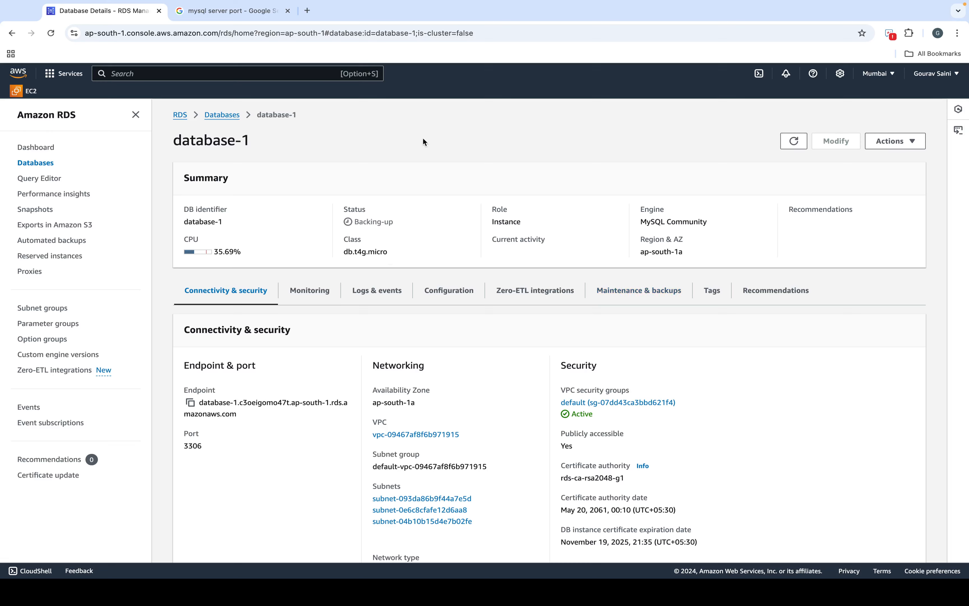
click(795, 143)
Step: Launch MySQL Workbench from a system search for 'sq' and make its window full screen
key(super+space)
text(sq)
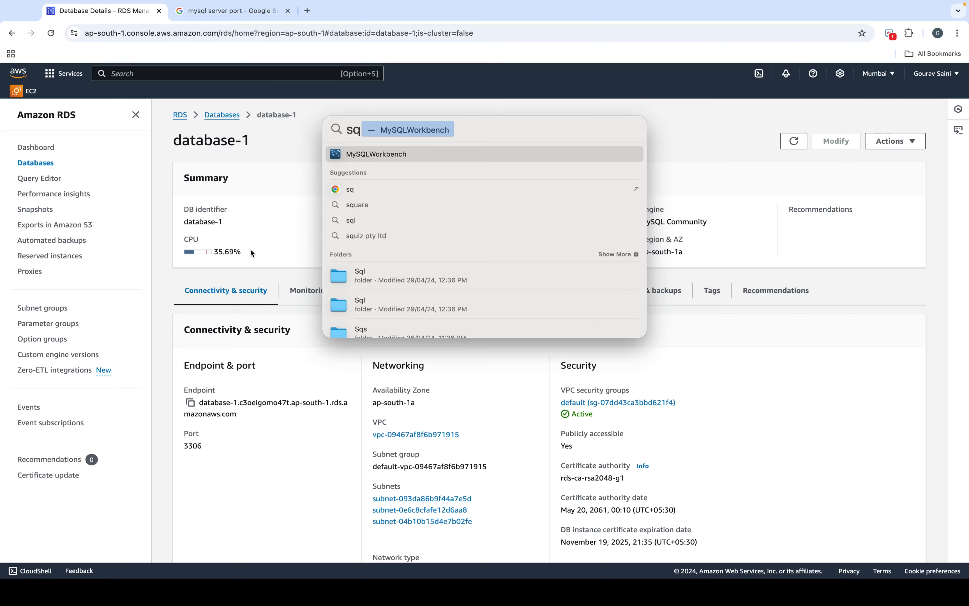
key(Return)
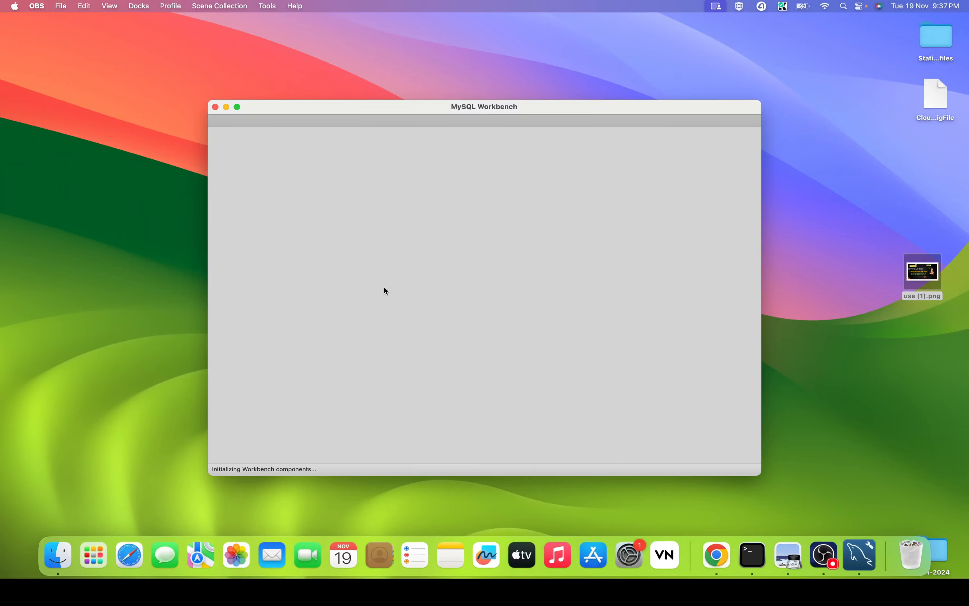
key(ctrl+Right)
key(ctrl+Left)
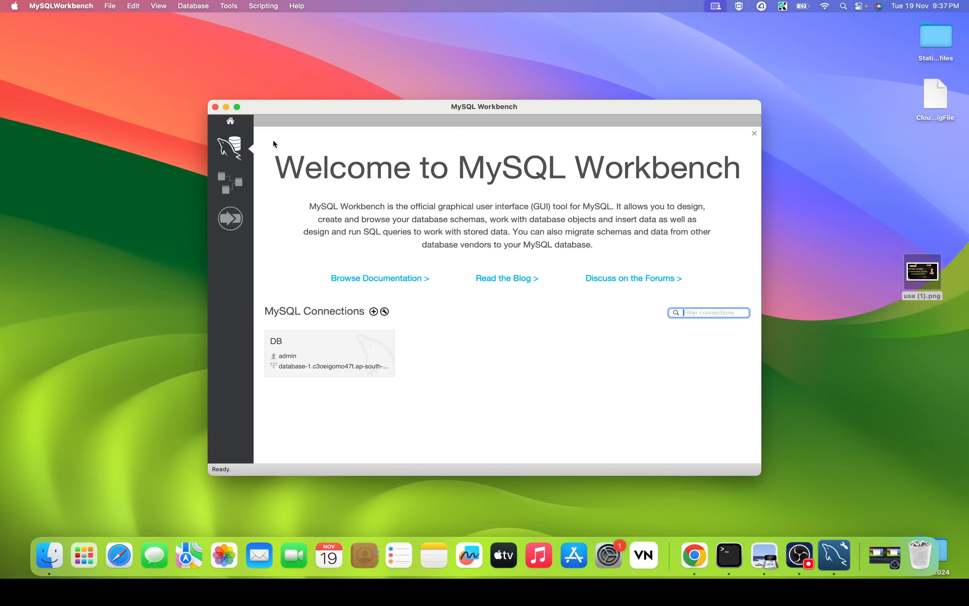
click(236, 107)
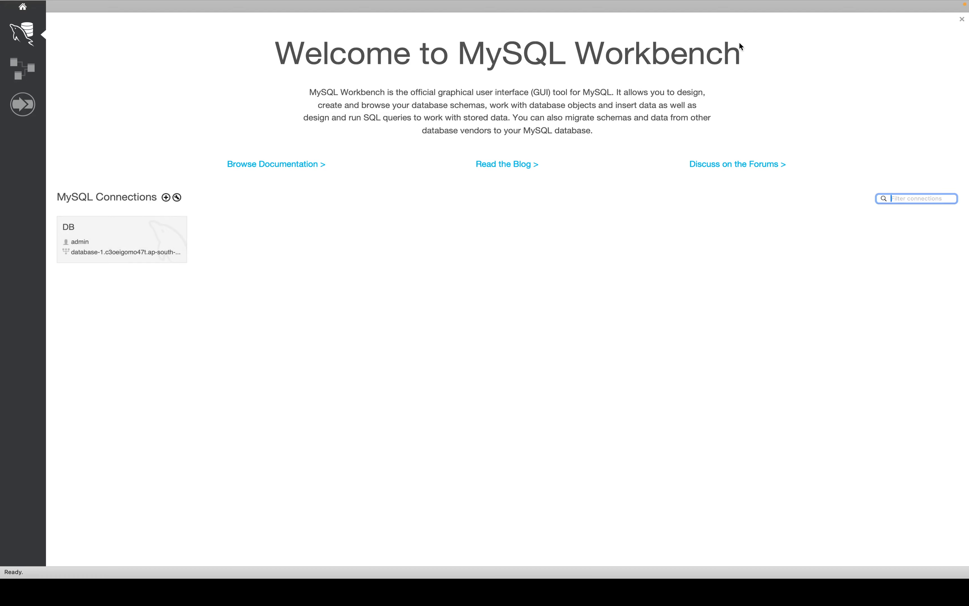
Step: Create a new connection named DB1 with the copied RDS endpoint pasted as its hostname
click(164, 199)
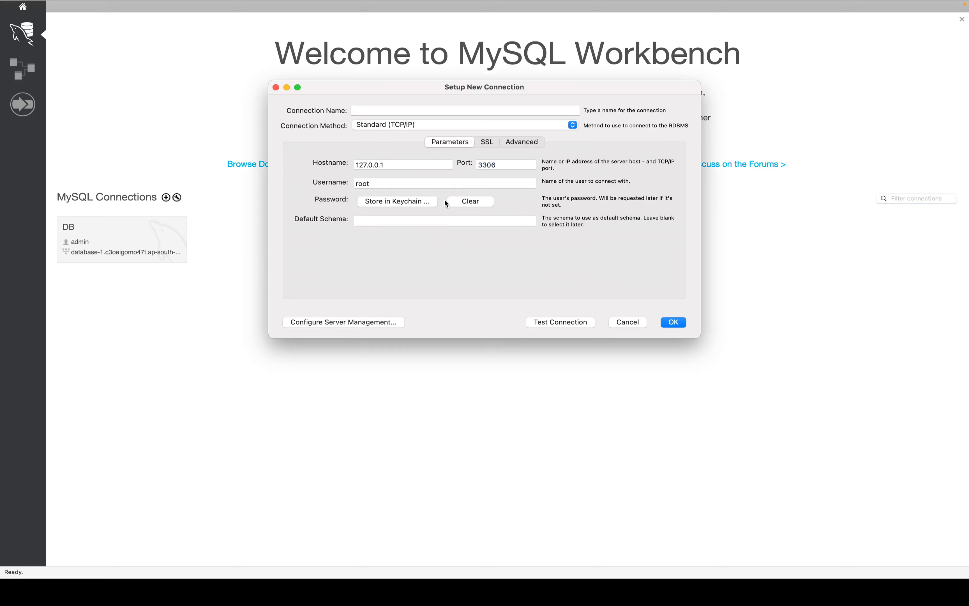
click(413, 111)
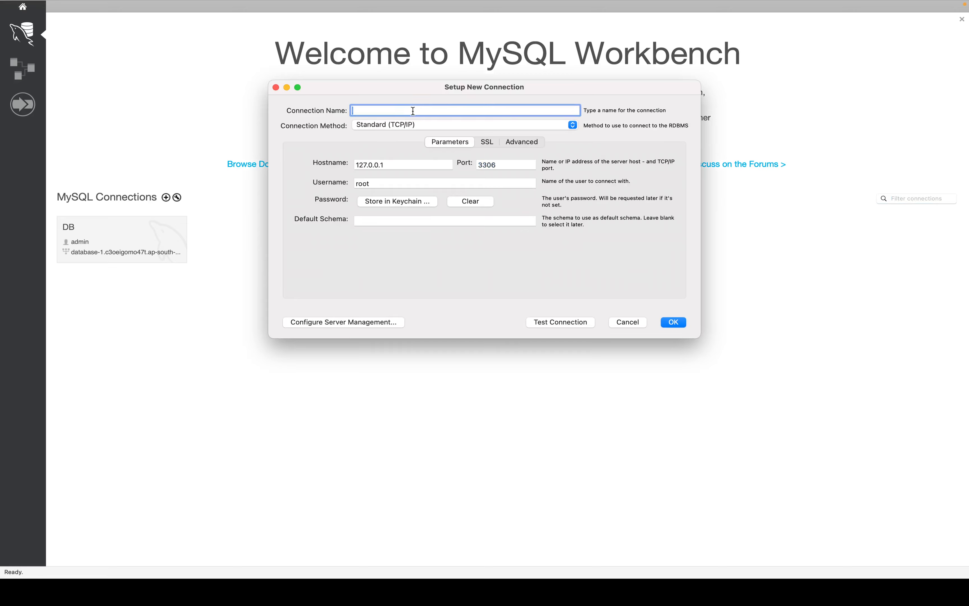
text(DB1)
key(Tab)
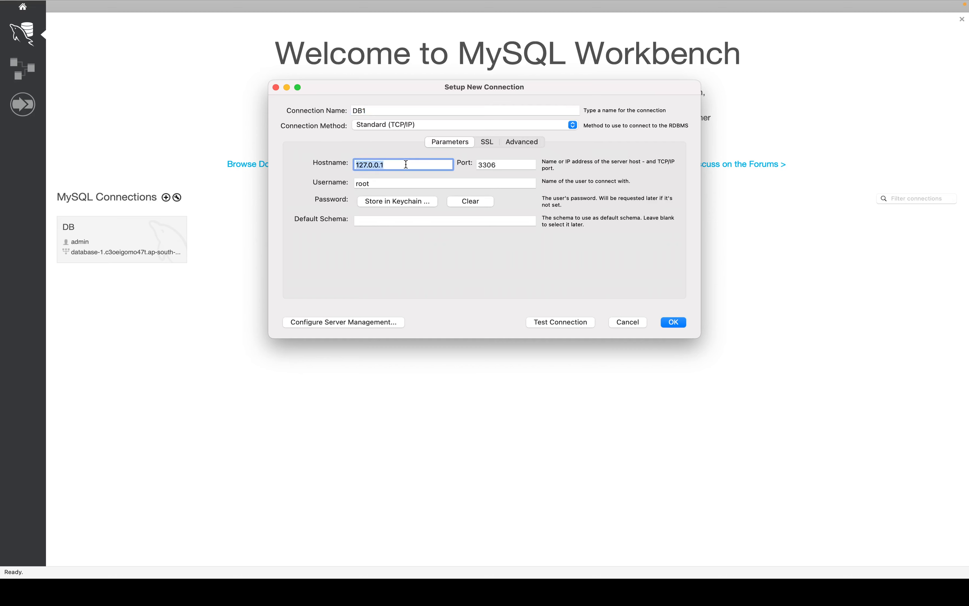
key(BackSpace)
key(ctrl+Right)
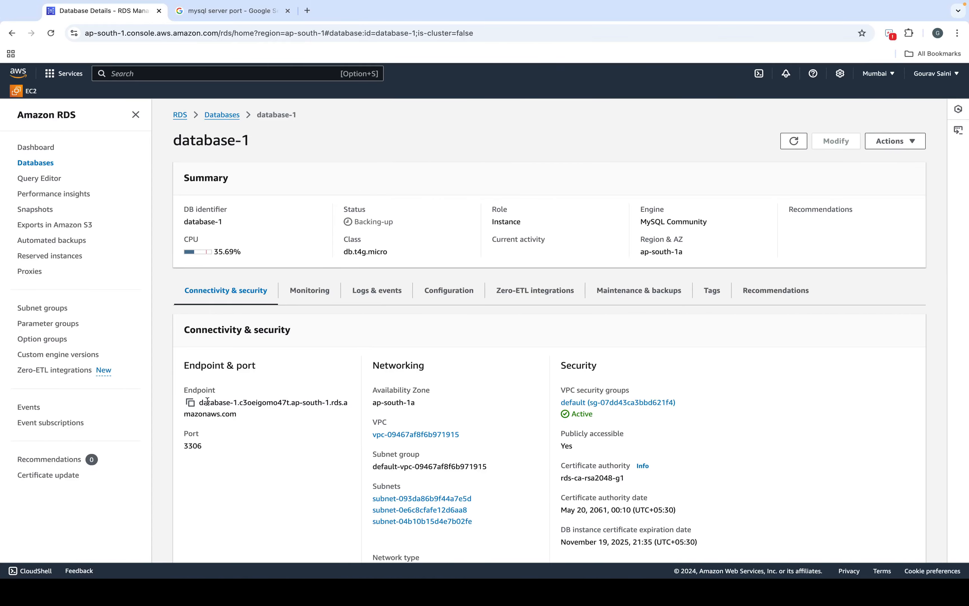
click(191, 402)
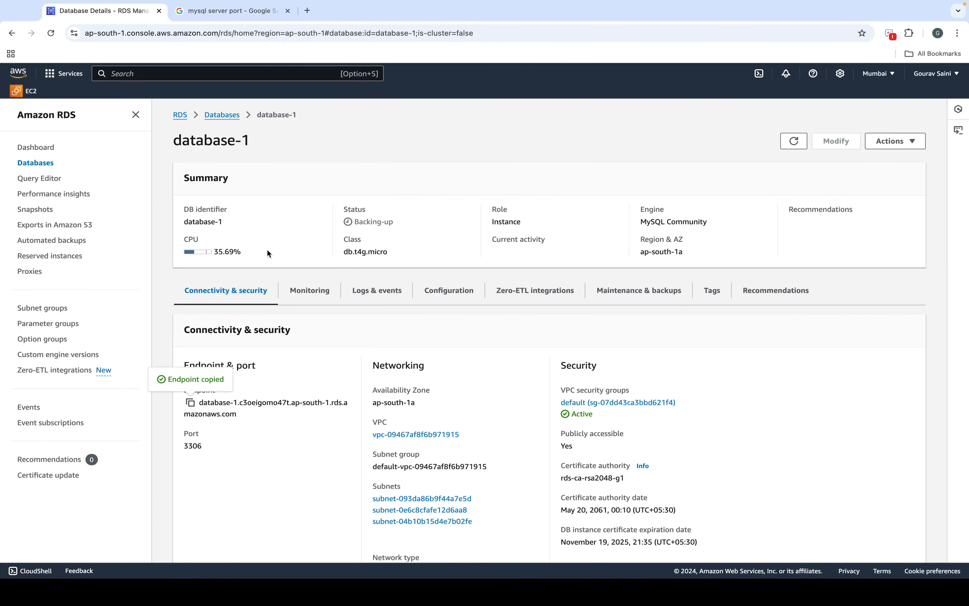
key(ctrl+Left)
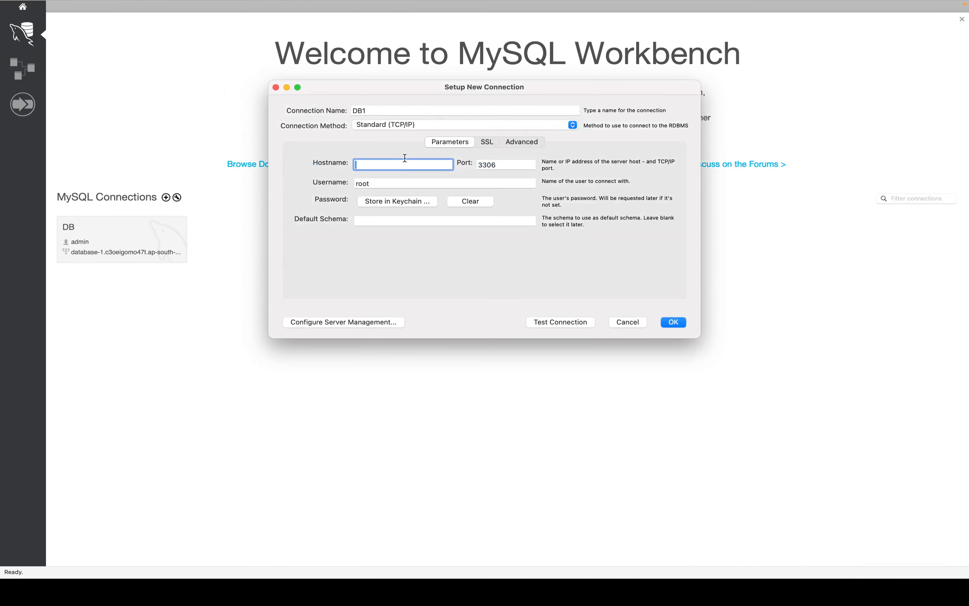
key(super+v)
Step: After a failed test, set the username to admin and store the connection password
click(566, 322)
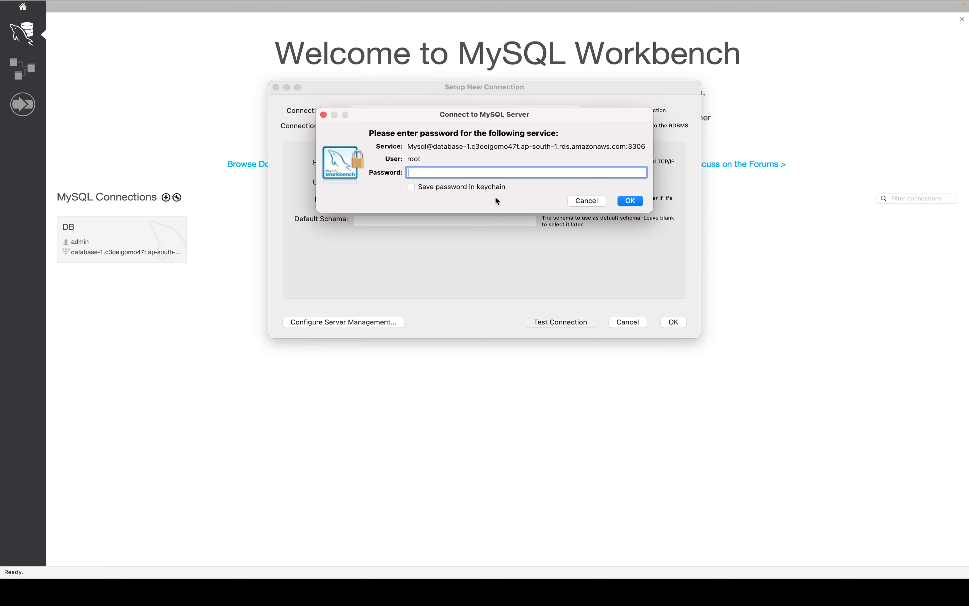
click(573, 201)
click(395, 225)
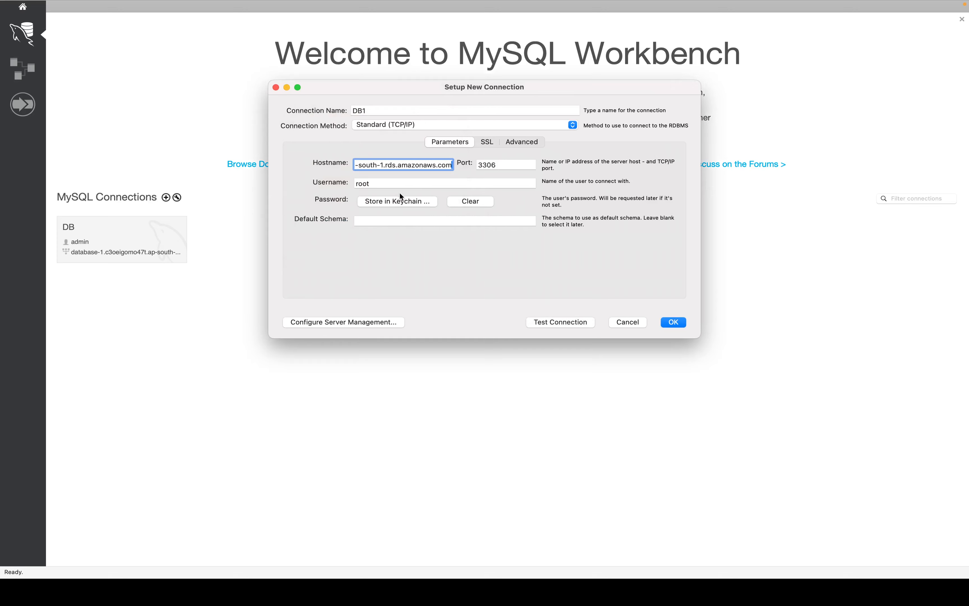
double_click(407, 184)
text(admin)
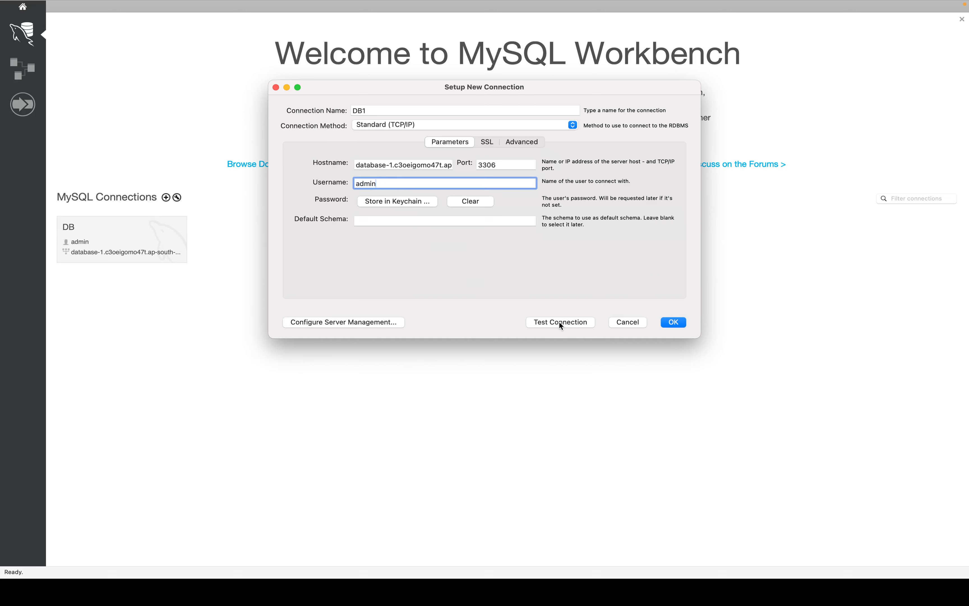
click(408, 201)
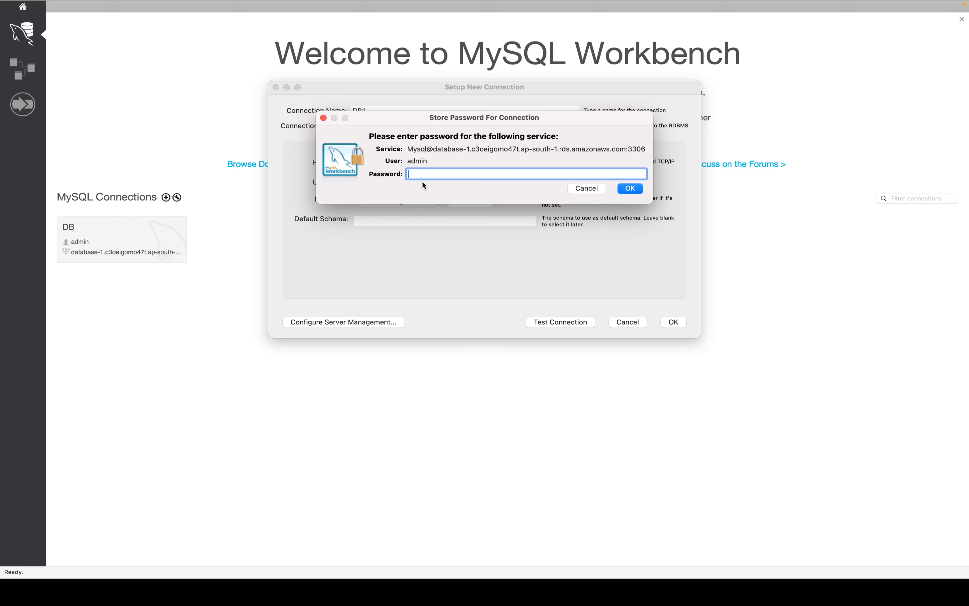
text(••••••••••)
click(637, 188)
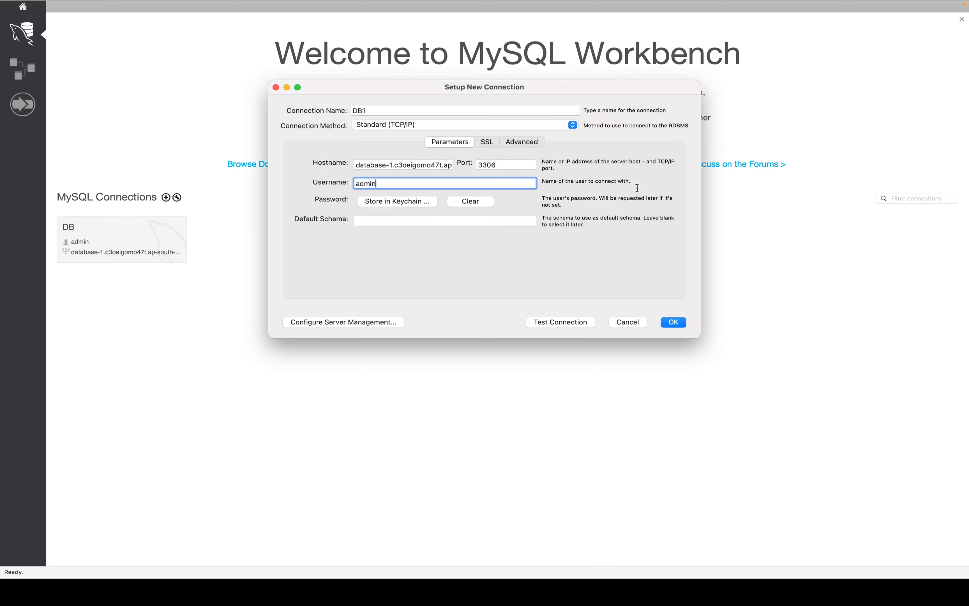
Step: Test the DB1 connection as admin, acknowledge the success message, and save DB1
click(548, 321)
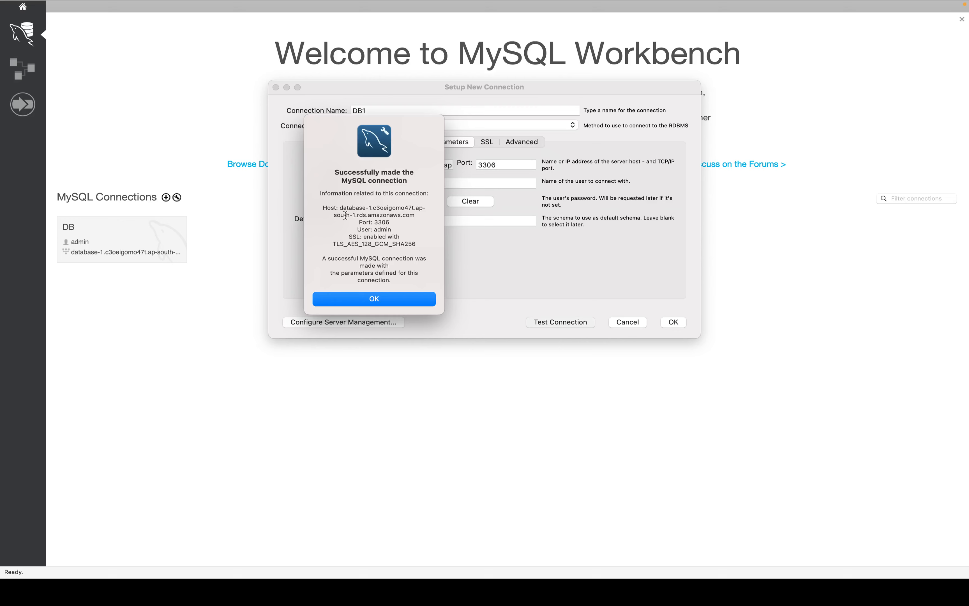
click(391, 300)
click(675, 323)
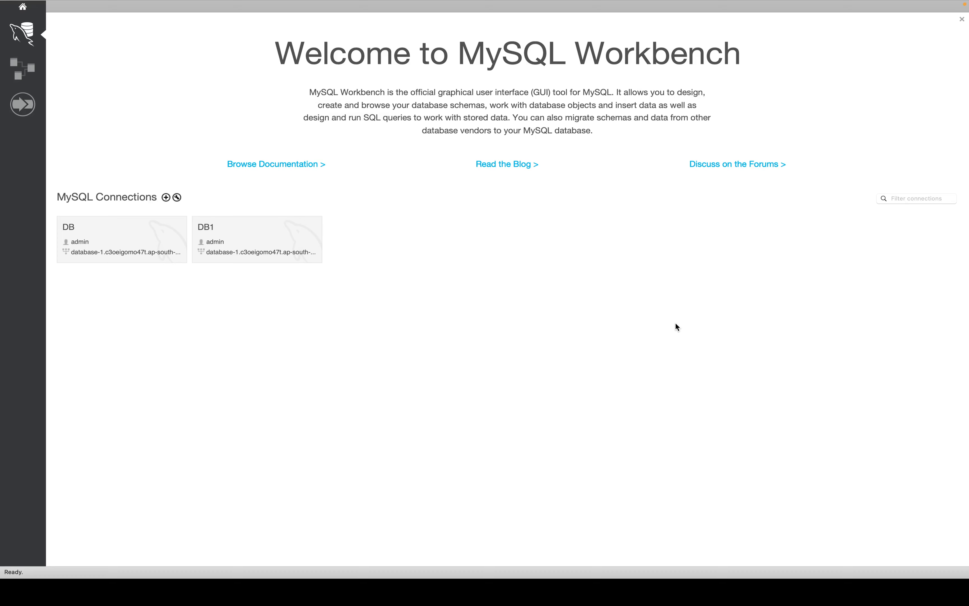
Step: Connect to DB1, browse Dashboard and Performance Reports, then view Server Status showing MySQL 8.0.39 running
click(279, 247)
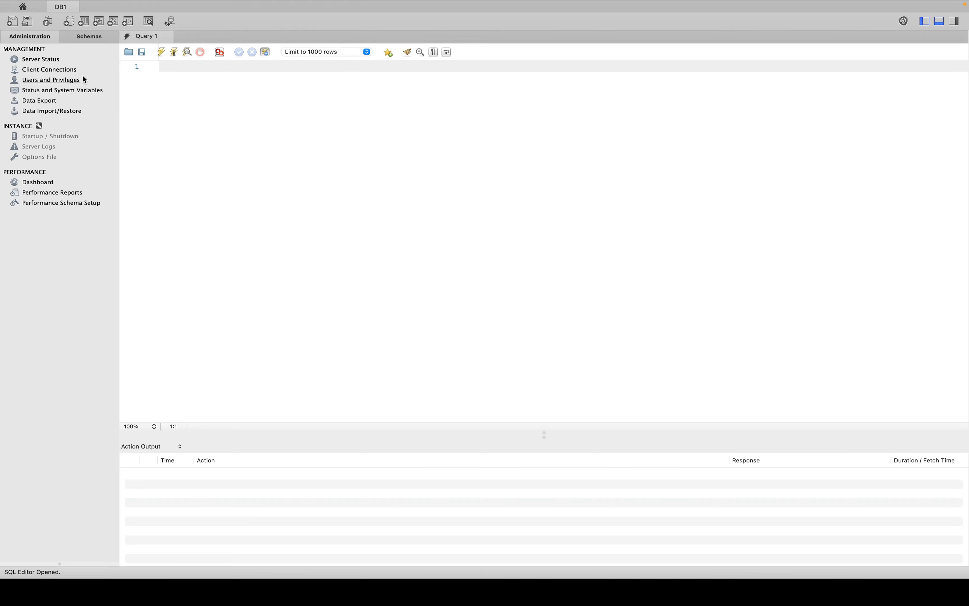
click(37, 183)
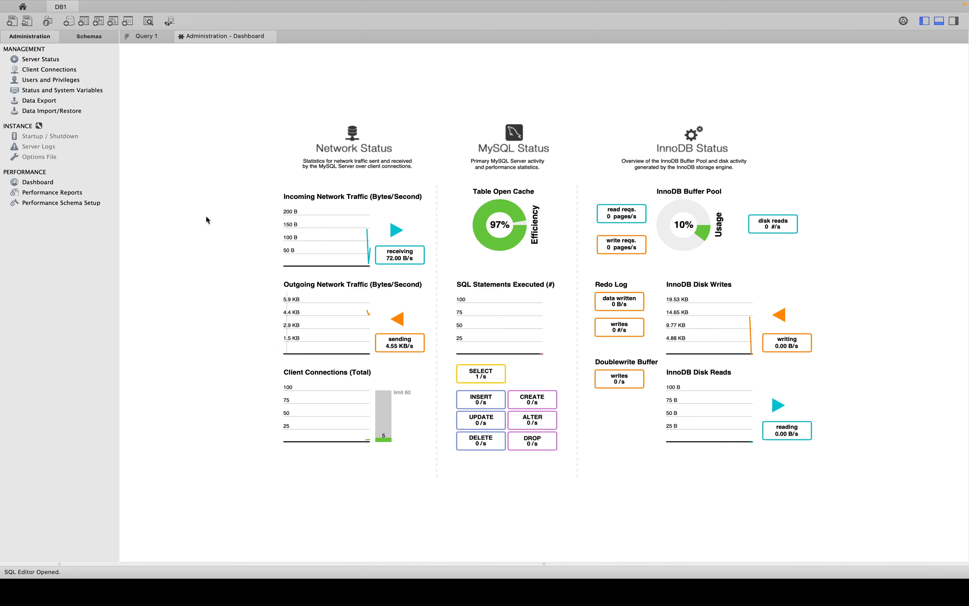
click(47, 192)
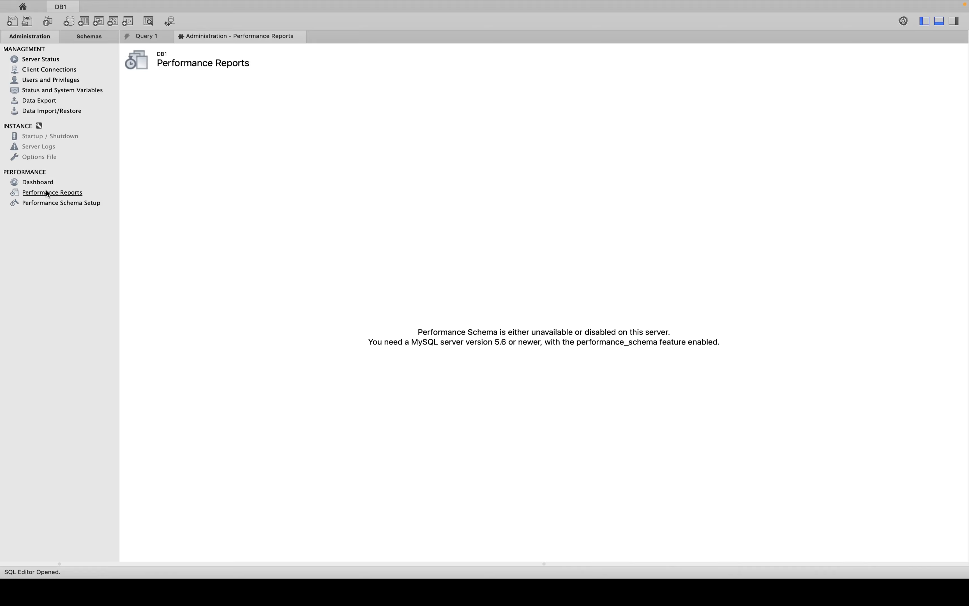
click(36, 184)
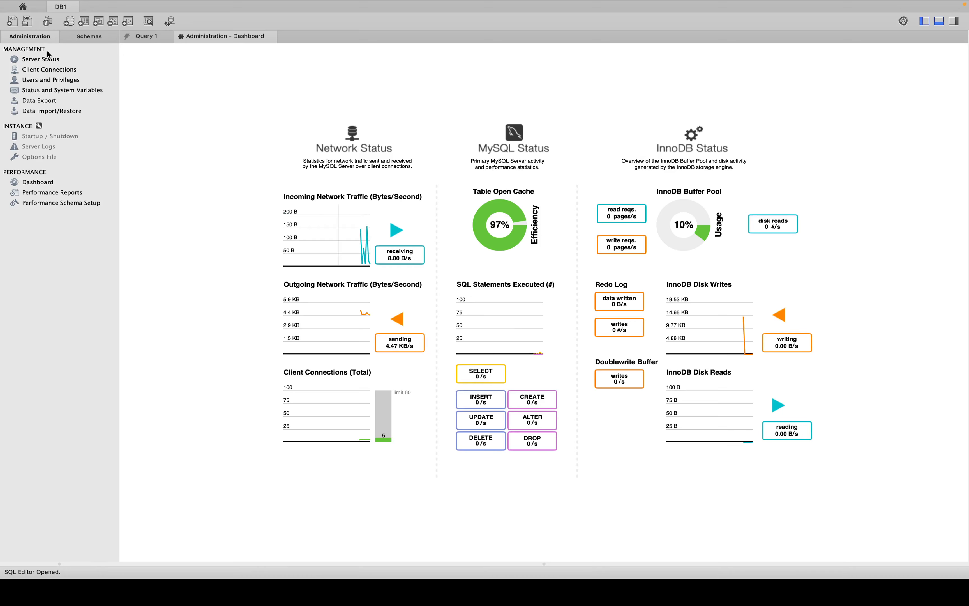
click(41, 60)
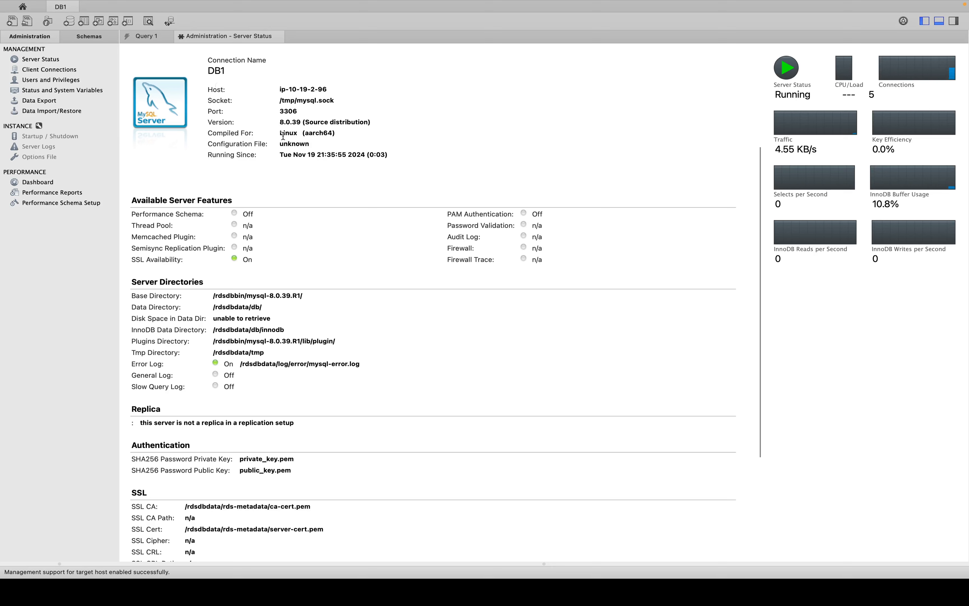
Step: Inspect the server's compiled-for platform details on the Server Status page
drag(284, 133, 337, 133)
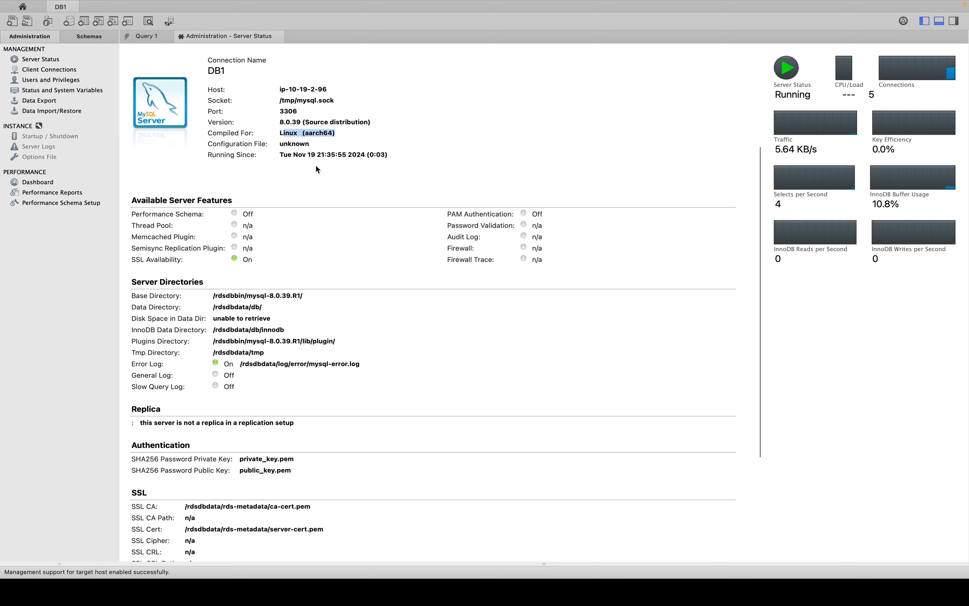
click(788, 102)
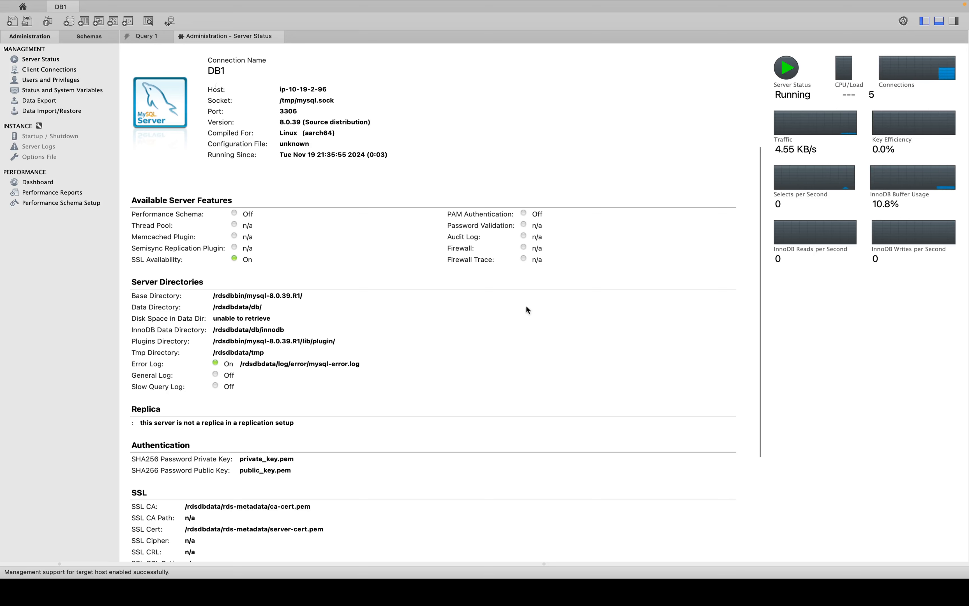
scroll(350, 364, down, 5)
scroll(350, 365, up, 5)
Step: Check the RDS databases list in the browser, then open the empty Query 1 editor in Workbench
key(ctrl+Left)
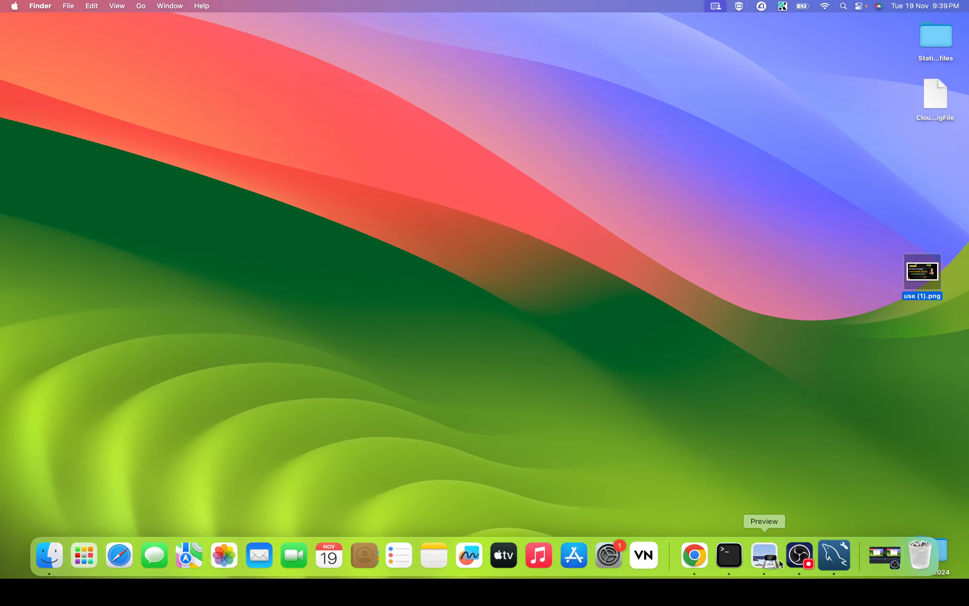
click(694, 569)
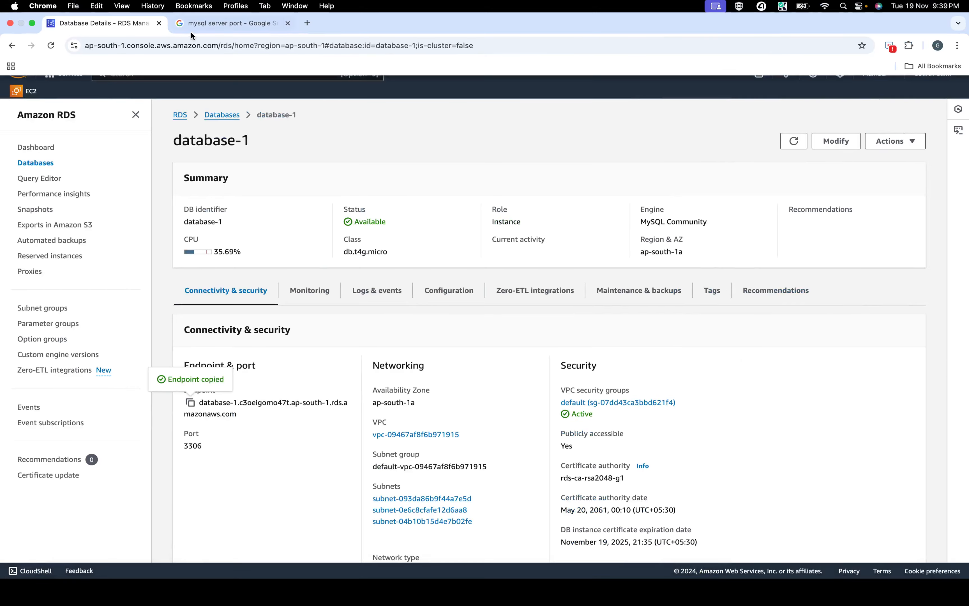
click(218, 115)
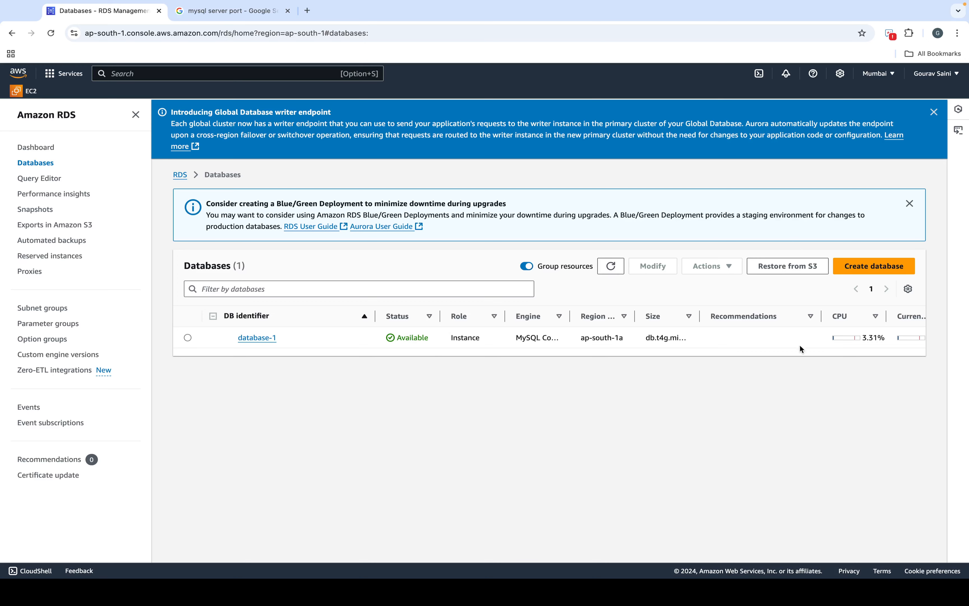
scroll(793, 338, right, 3)
scroll(792, 337, right, 3)
scroll(793, 336, left, 8)
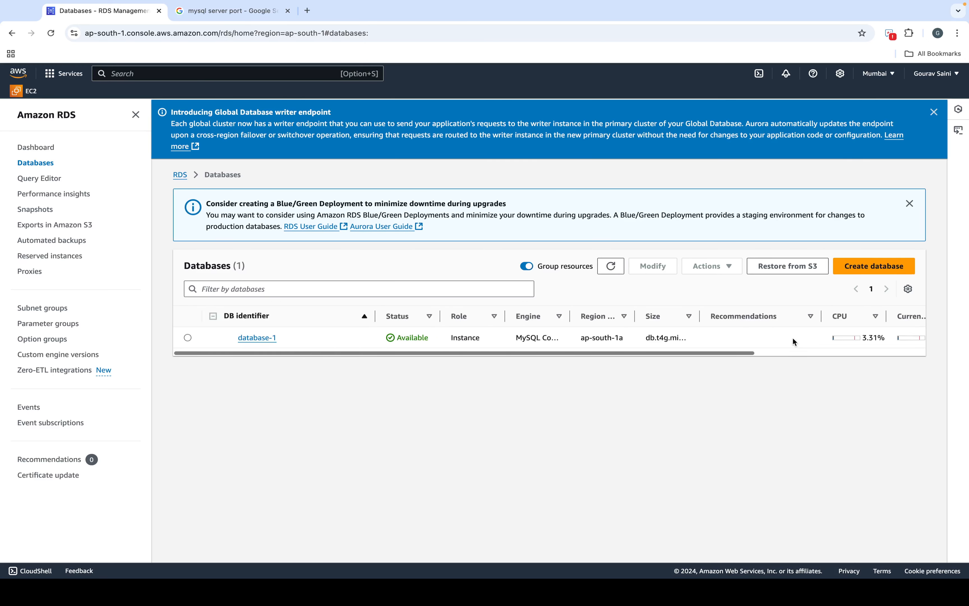
key(ctrl+Right)
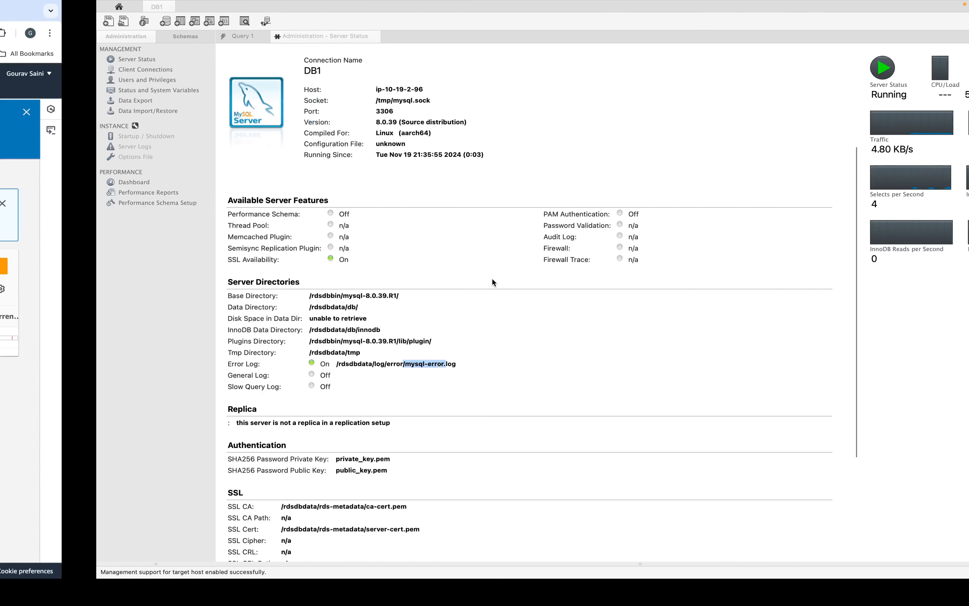
click(146, 37)
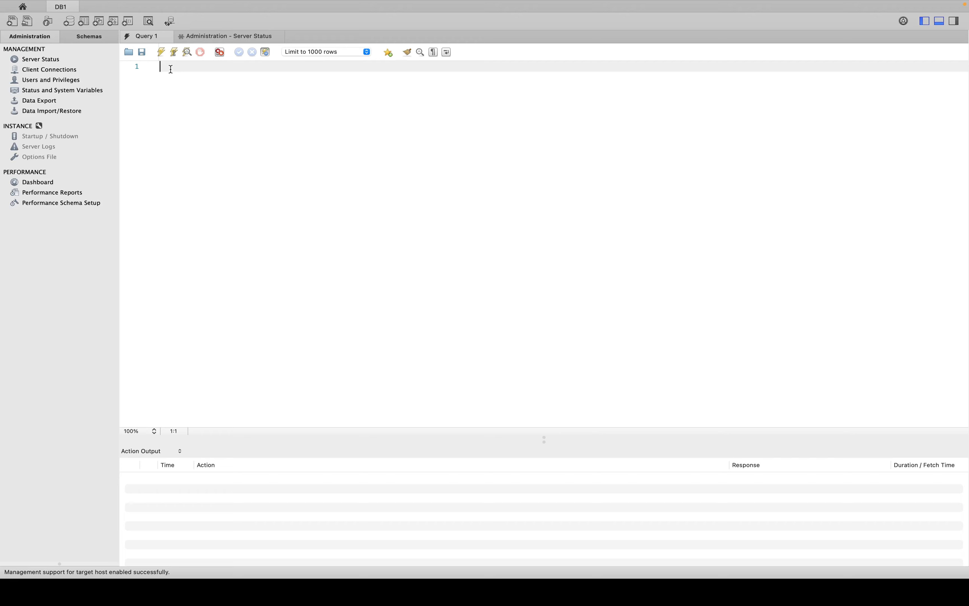
Step: Enter and execute 'show databases', returning information_schema, mysql, performance_schema and sys
text(show database:binary)
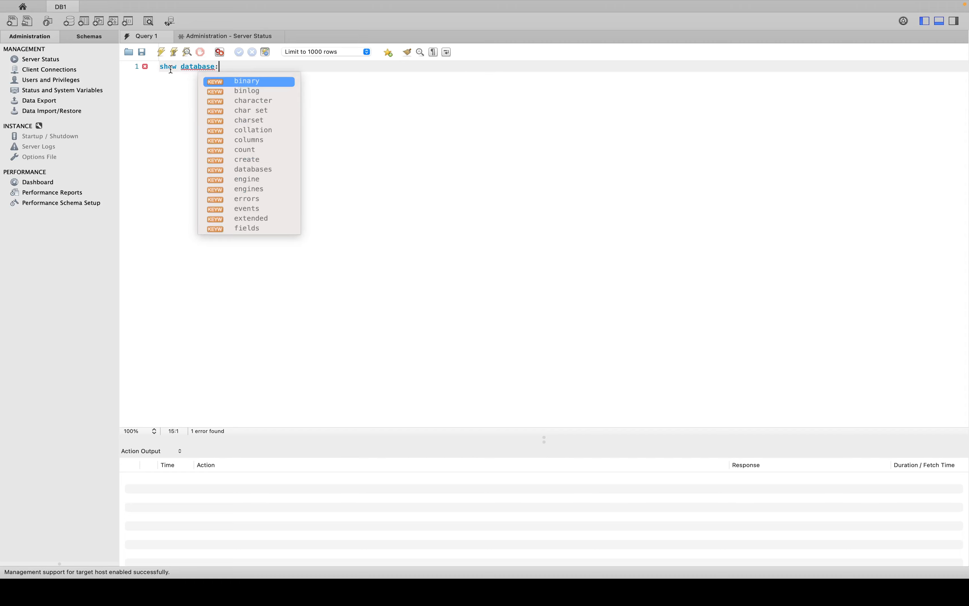
key(Return)
key(BackSpace)
key(BackSpace)
key(BackSpace)
key(BackSpace)
key(BackSpace)
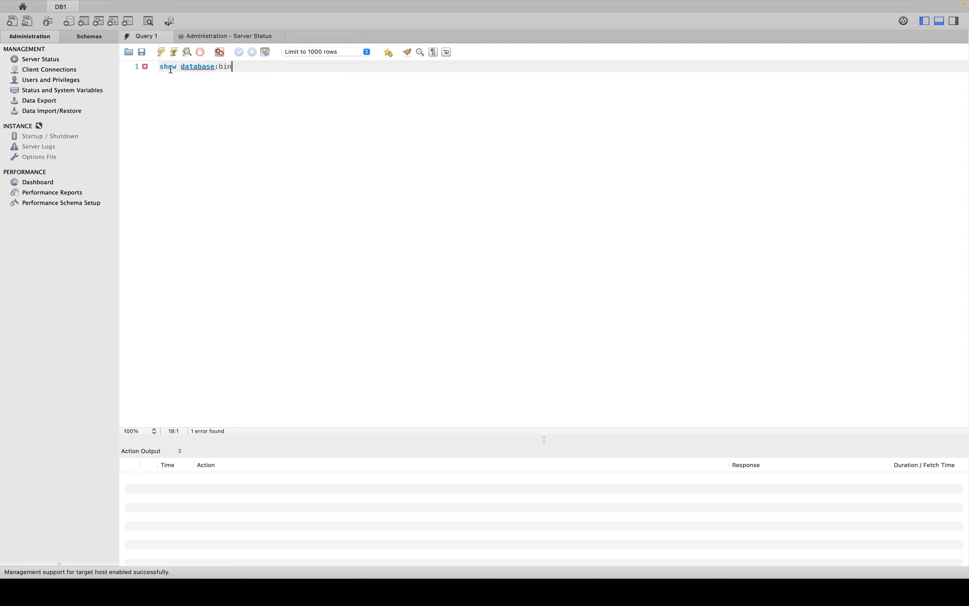
key(BackSpace)
key(BackSpace)
text(s)
key(BackSpace)
key(BackSpace)
key(BackSpace)
key(BackSpace)
key(BackSpace)
key(BackSpace)
key(BackSpace)
key(BackSpace)
key(BackSpace)
key(BackSpace)
key(BackSpace)
key(BackSpace)
key(BackSpace)
key(BackSpace)
text(show database)
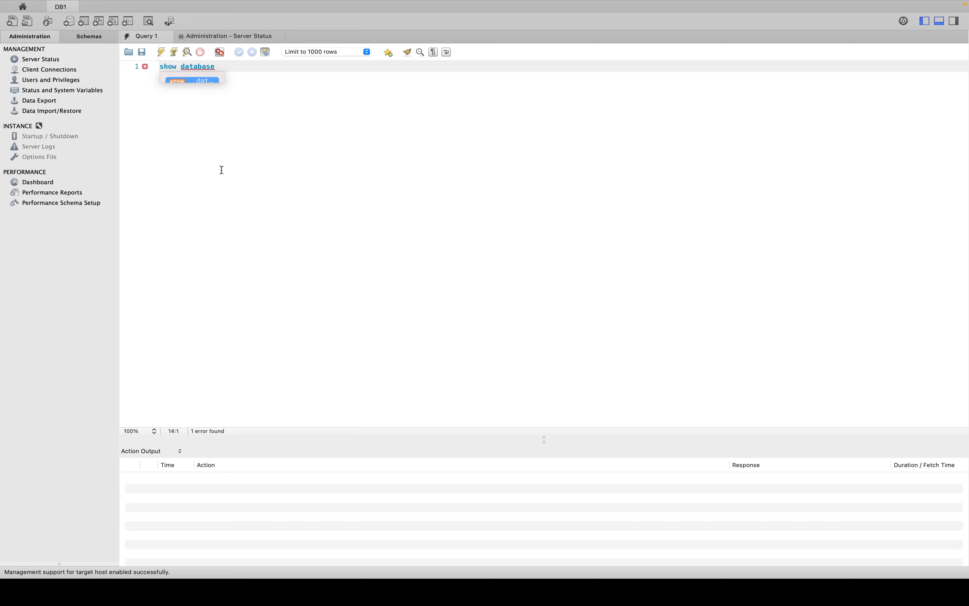
text(s)
key(Return)
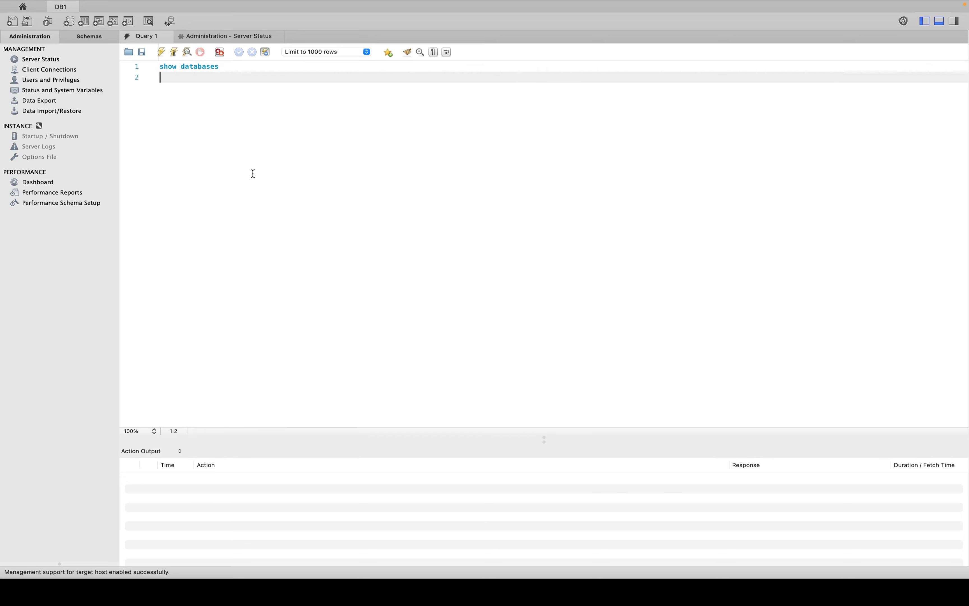
click(161, 52)
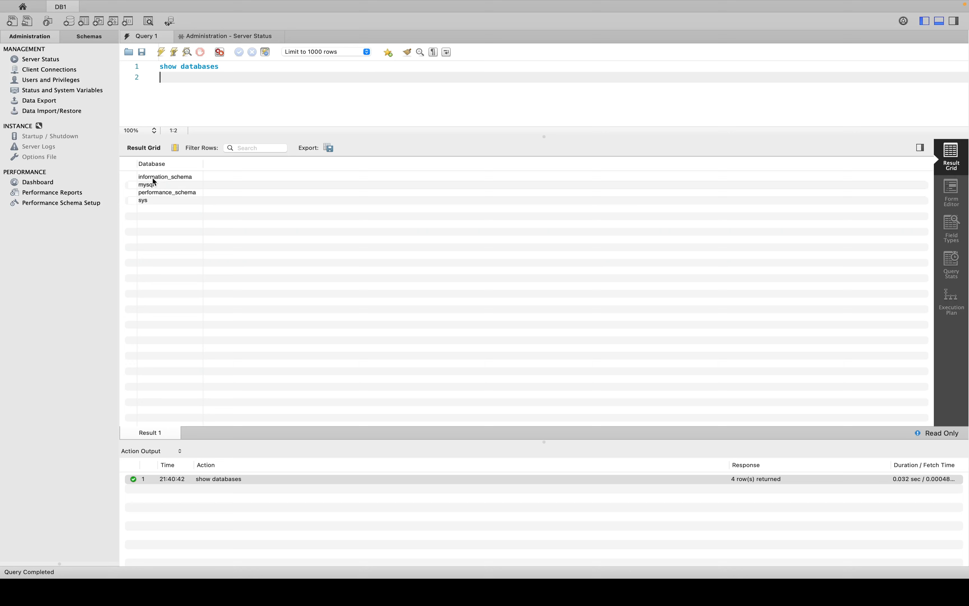
Step: Step through the returned information_schema, mysql, performance_schema and sys rows in the result grid
click(144, 179)
click(159, 186)
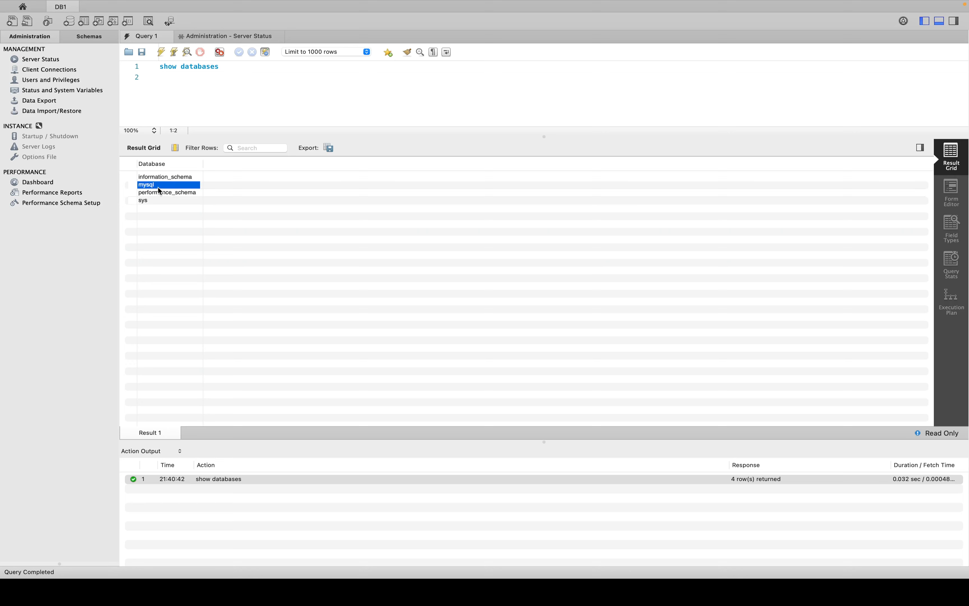
click(169, 195)
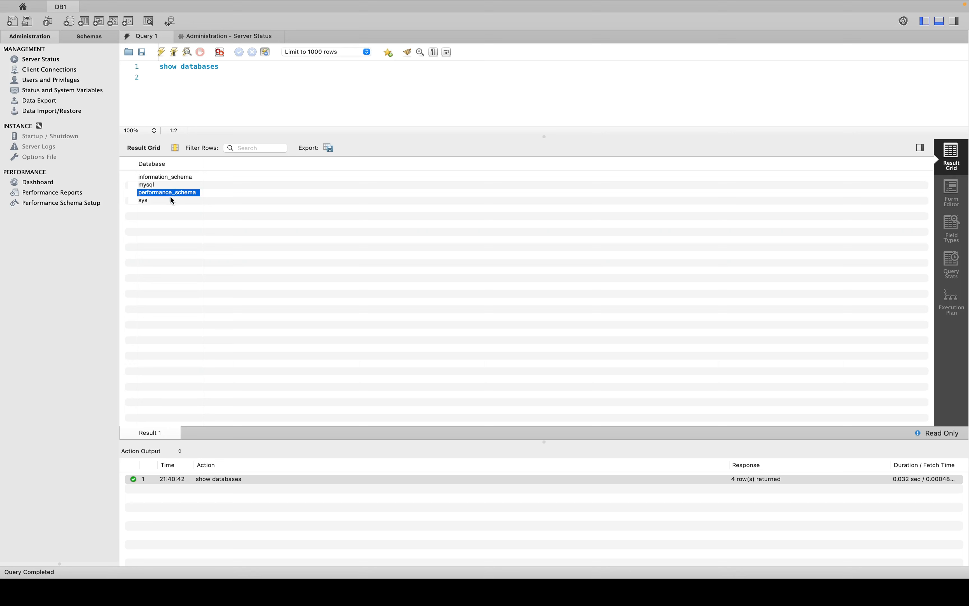
click(170, 197)
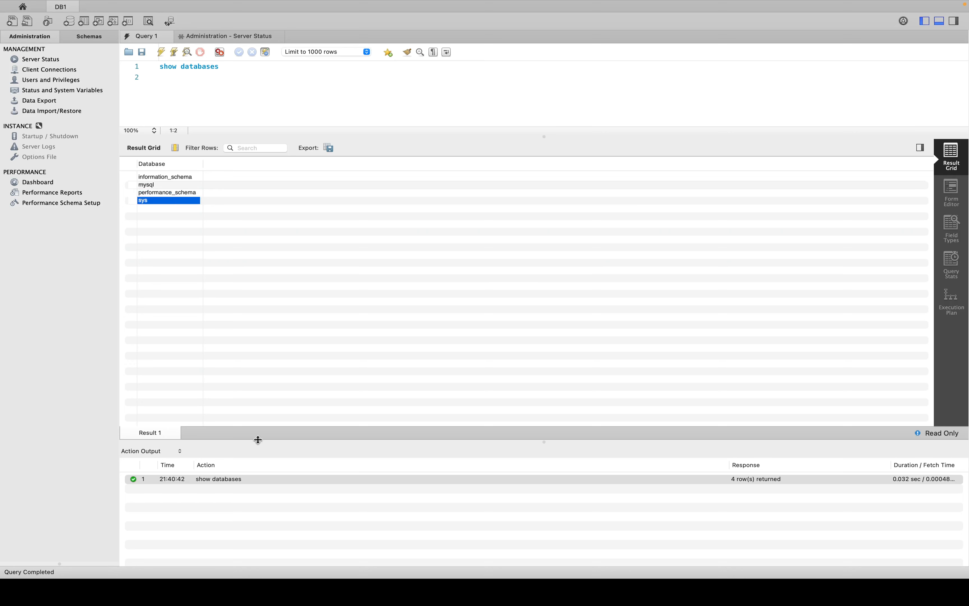
click(153, 185)
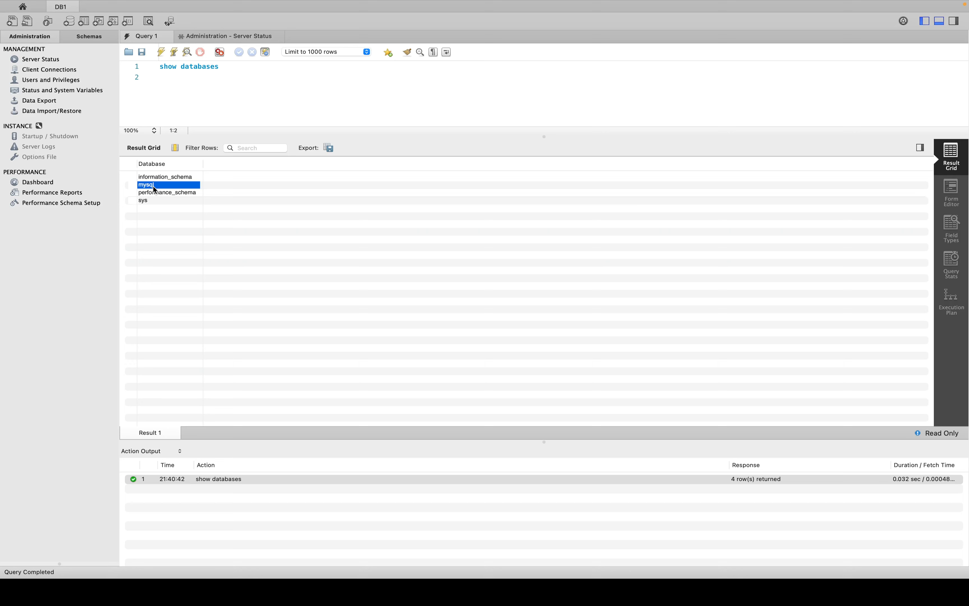
click(160, 178)
click(158, 185)
click(156, 193)
click(151, 200)
click(156, 187)
click(162, 177)
click(156, 192)
click(148, 205)
click(150, 200)
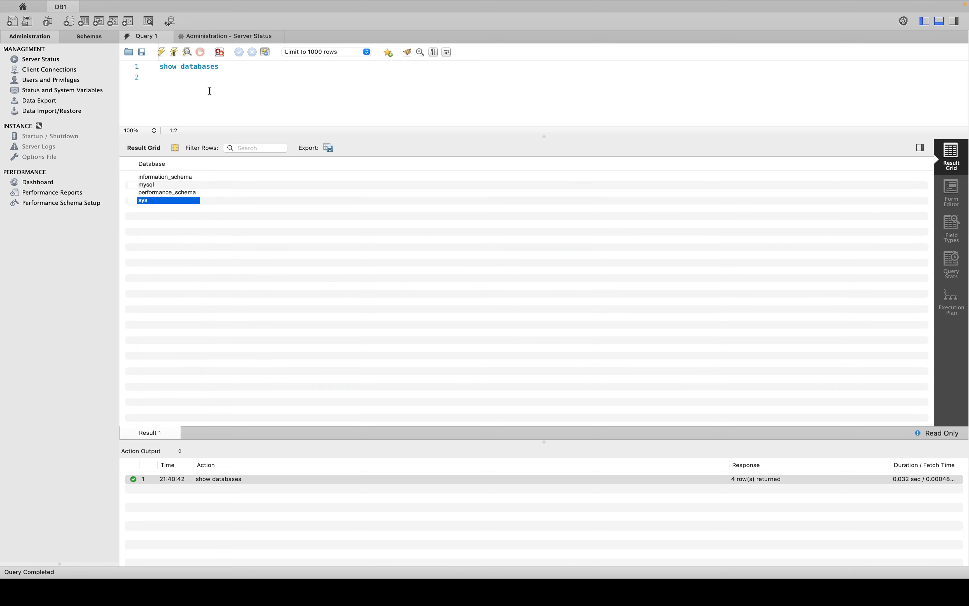
Step: Run a 'show version' line, which fails with error 1064, then delete it
click(204, 84)
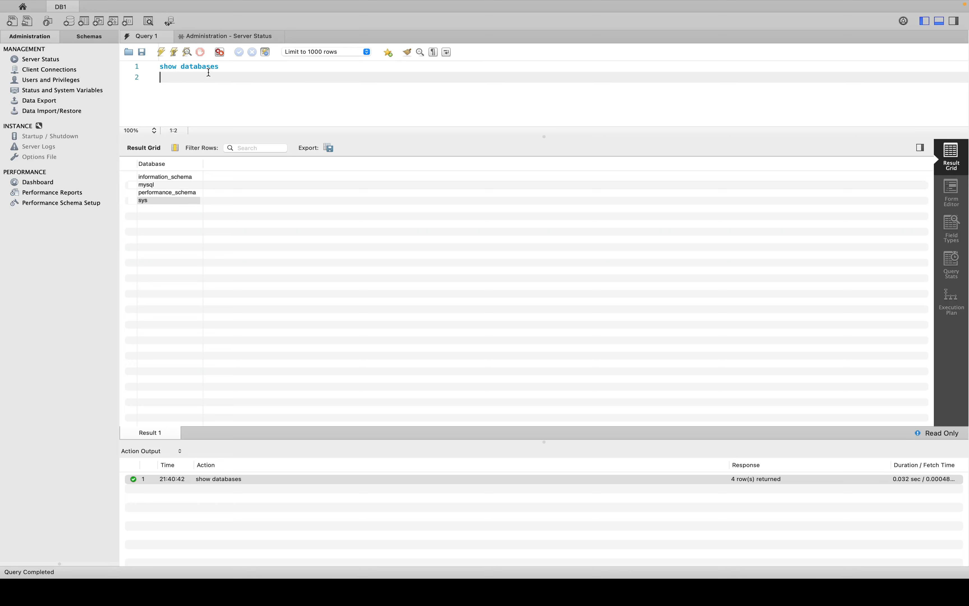
text(show version)
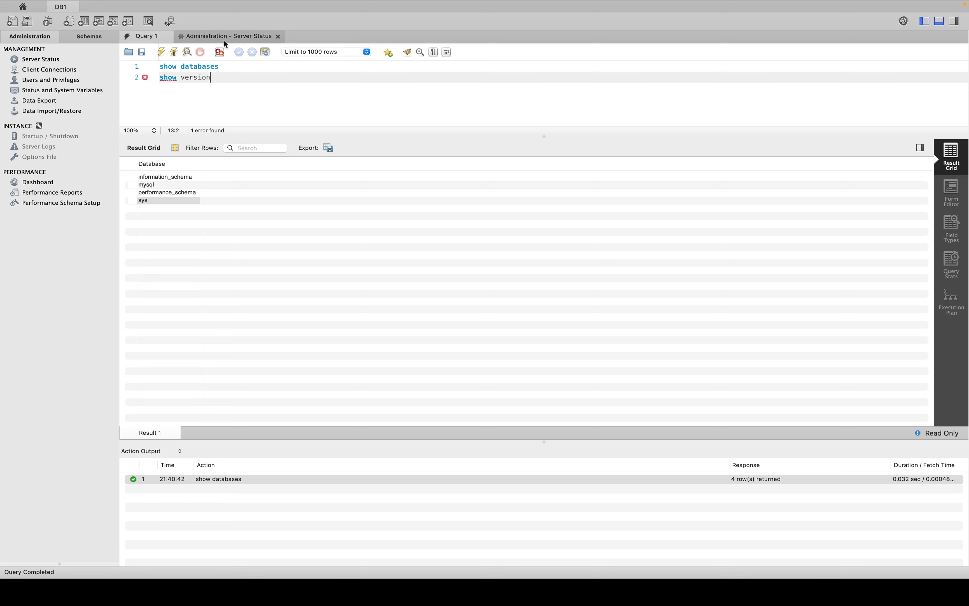
click(162, 52)
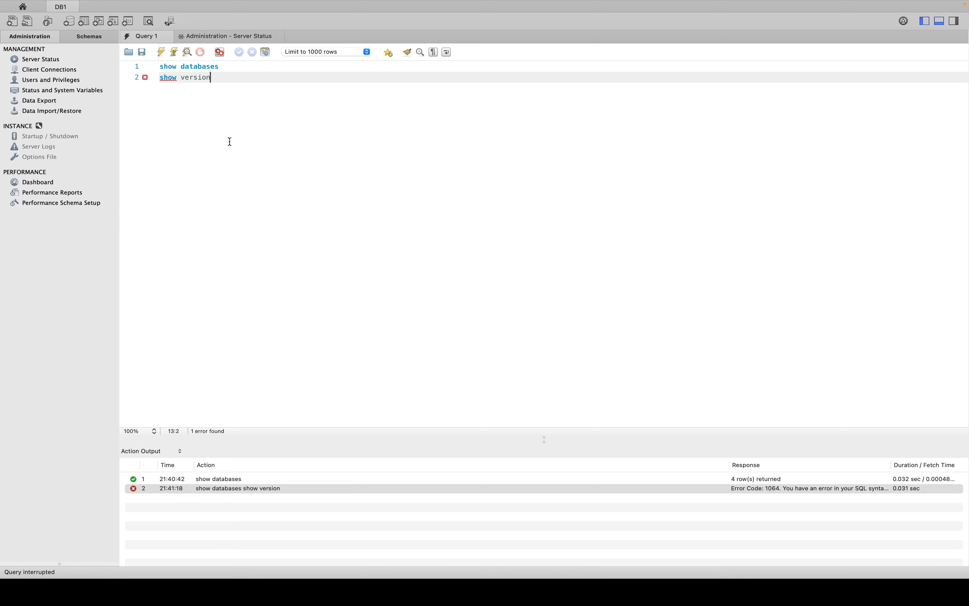
key(BackSpace)
key(BackSpace)
key(BackSpace)
key(BackSpace)
key(BackSpace)
key(BackSpace)
key(BackSpace)
key(BackSpace)
key(BackSpace)
key(BackSpace)
key(BackSpace)
key(BackSpace)
key(BackSpace)
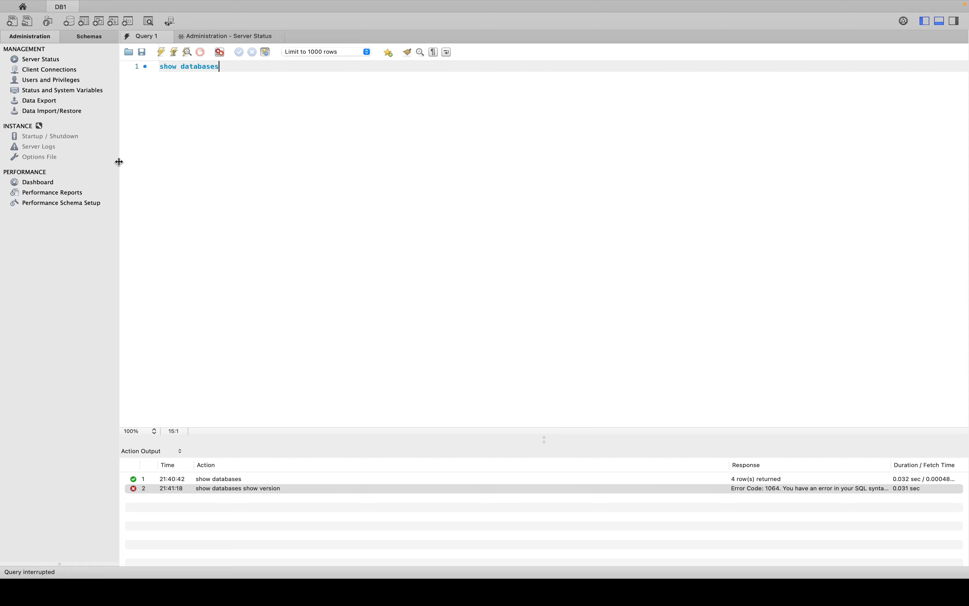
key(ctrl+Left)
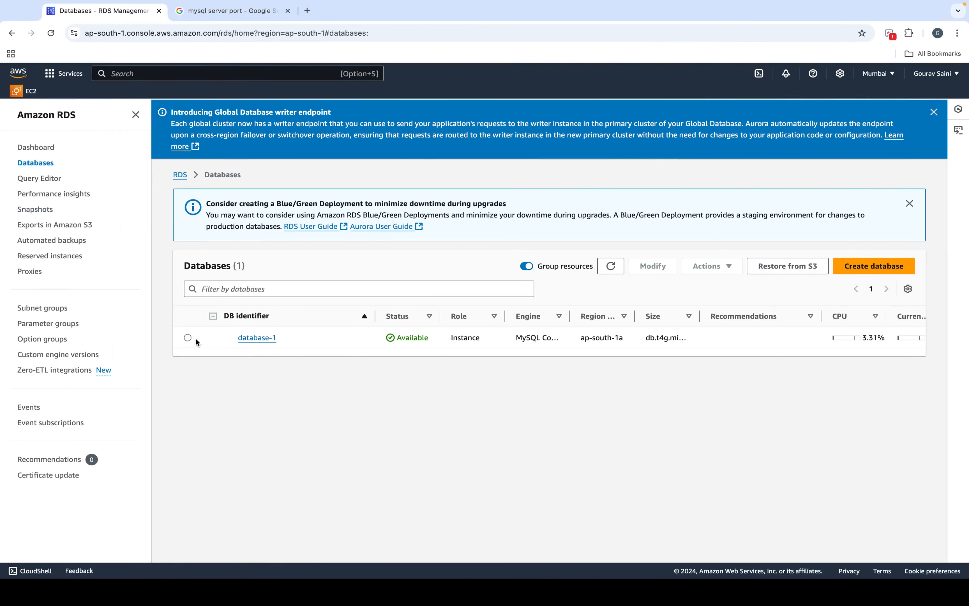
Step: Select database-1, open and close its Actions menu, then close the Global Database writer endpoint banner
click(188, 338)
click(708, 266)
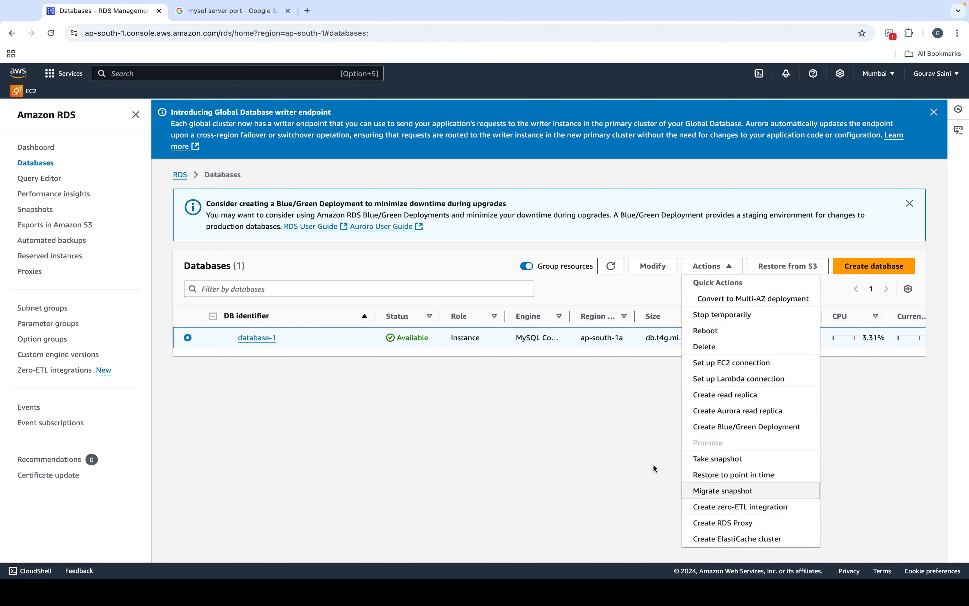
click(608, 450)
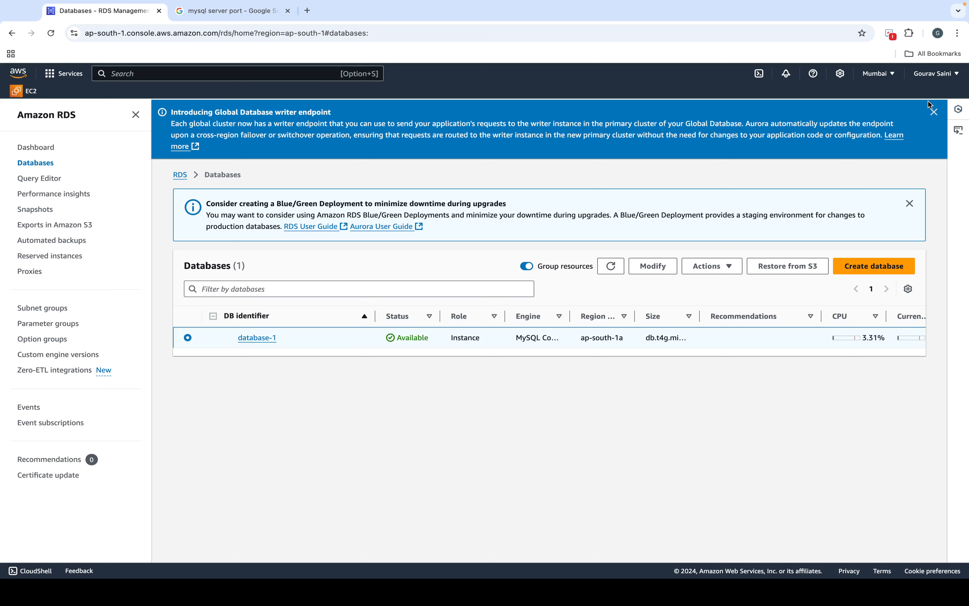
click(934, 112)
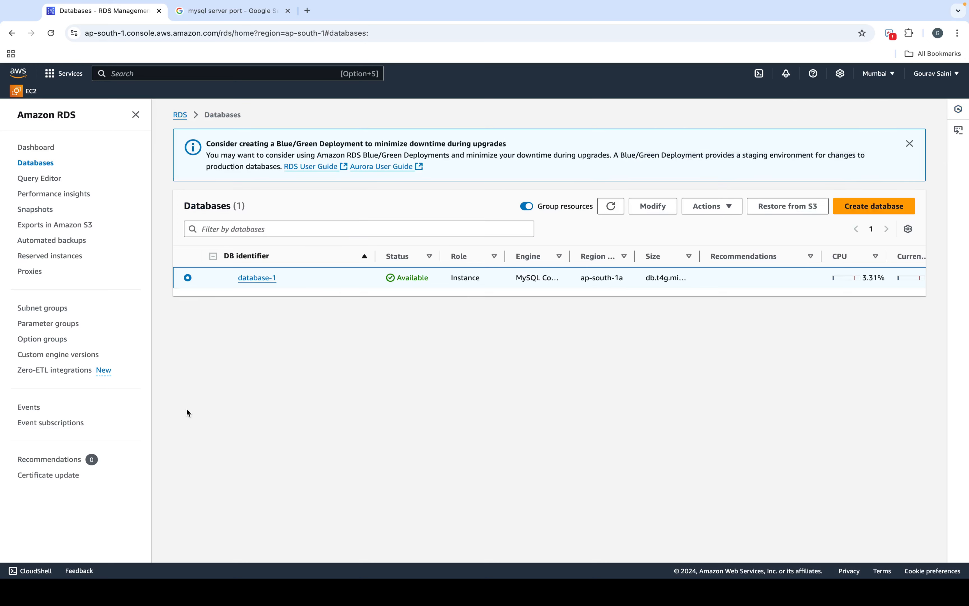